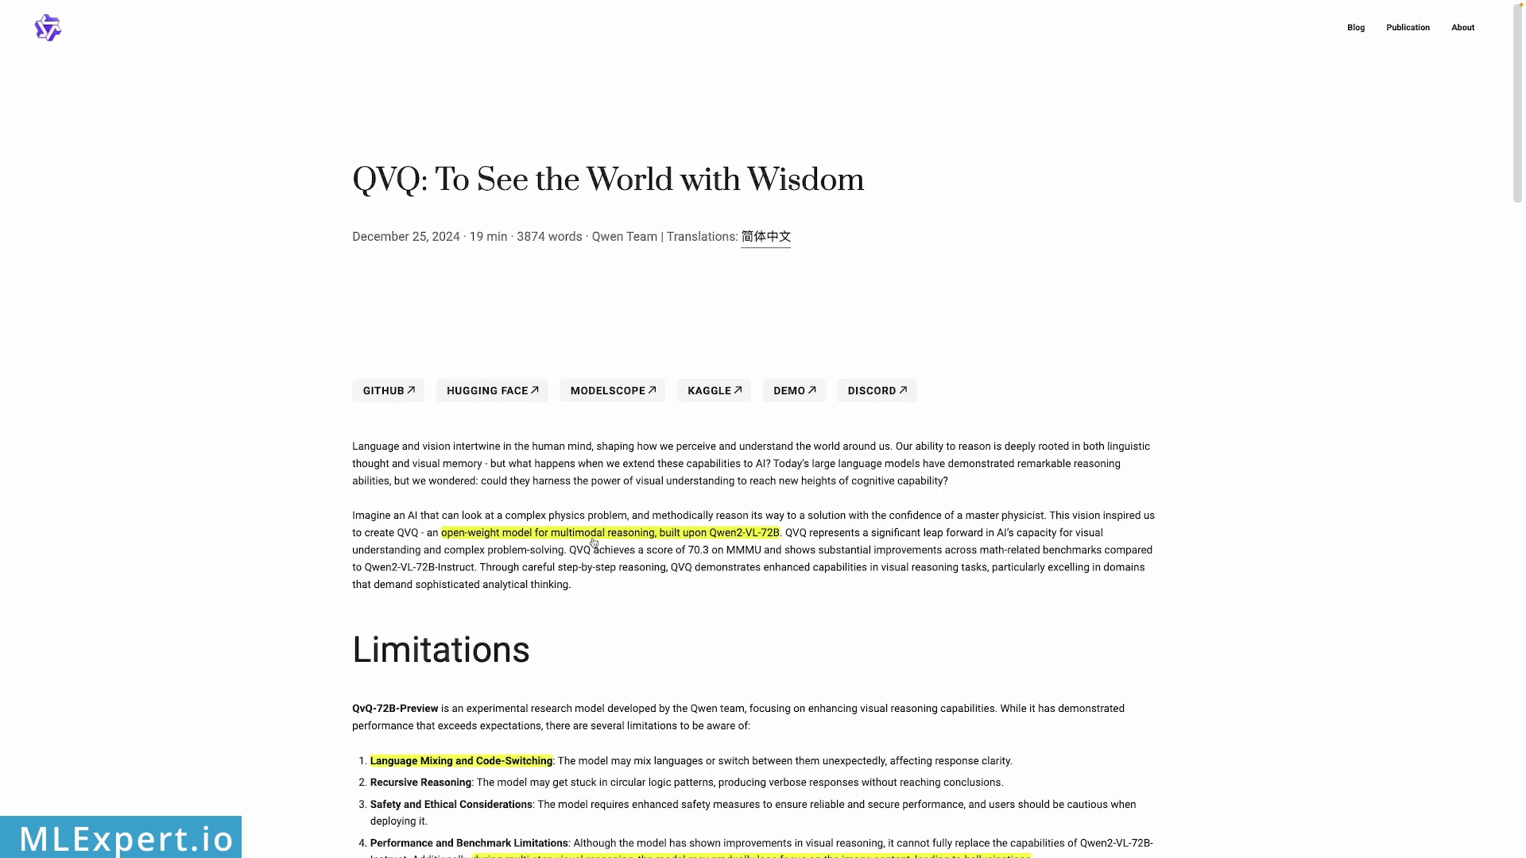
Scroll down the QVQ blog post to the Performance benchmark table.
{"action": "scroll", "coordinate": [794, 545], "scroll_direction": "down", "scroll_amount": 2}
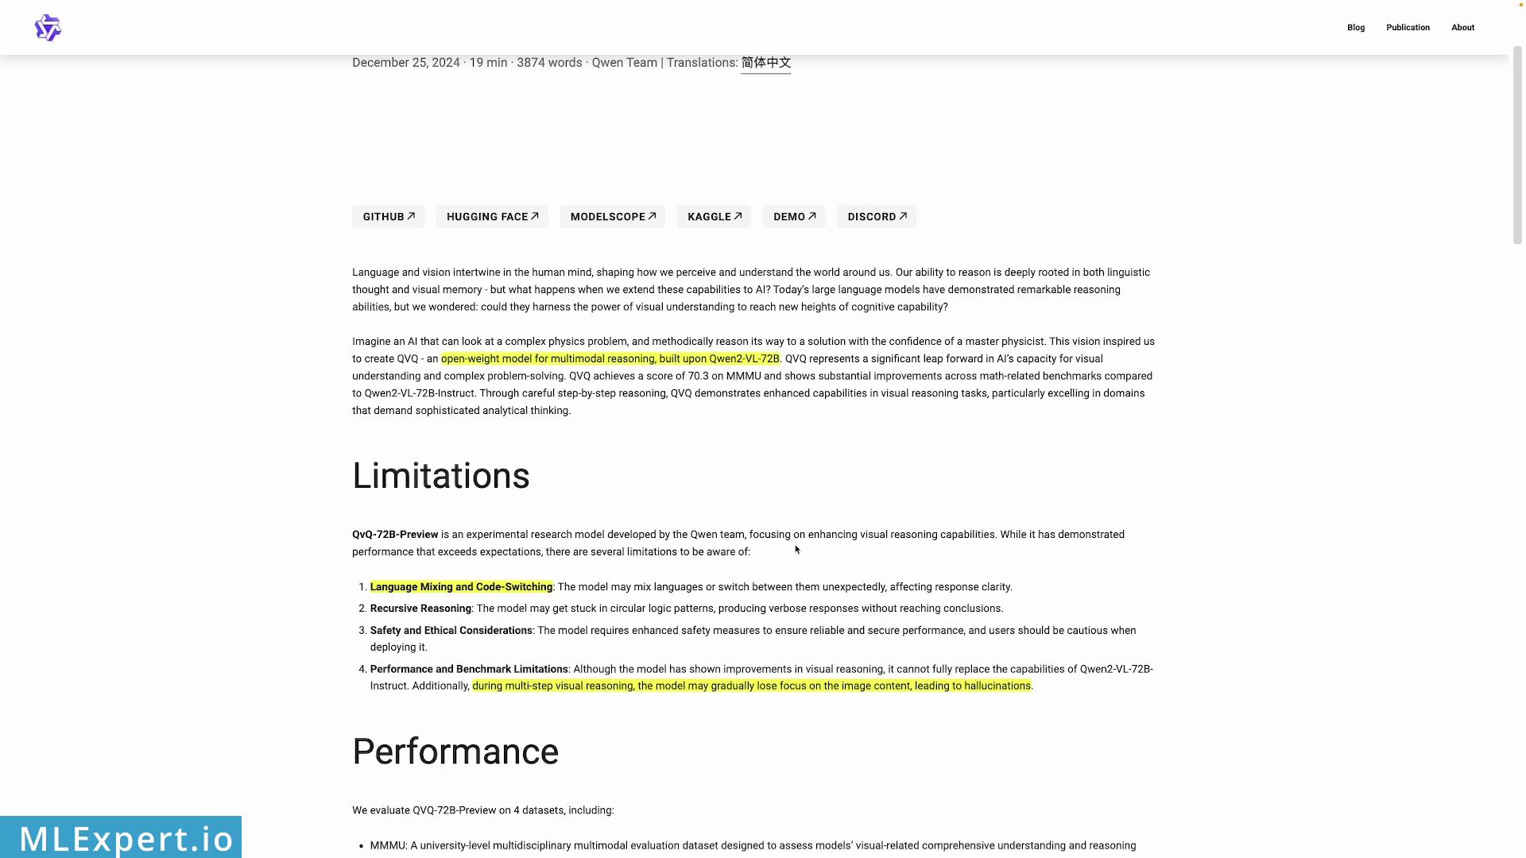
{"action": "scroll", "coordinate": [796, 549], "scroll_direction": "down", "scroll_amount": 2}
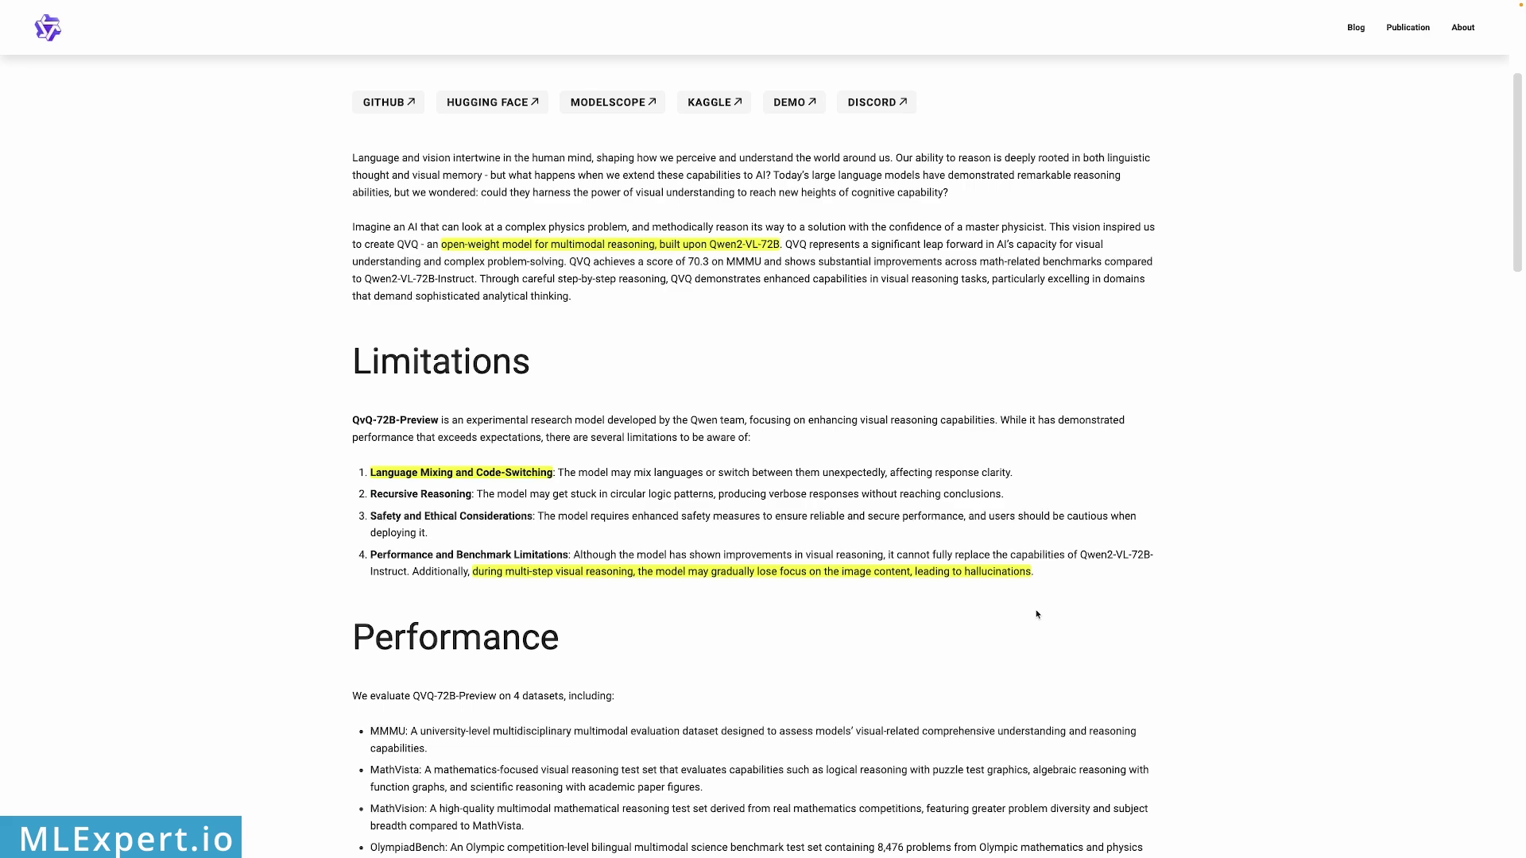
{"action": "scroll", "coordinate": [1037, 614], "scroll_direction": "down", "scroll_amount": 5}
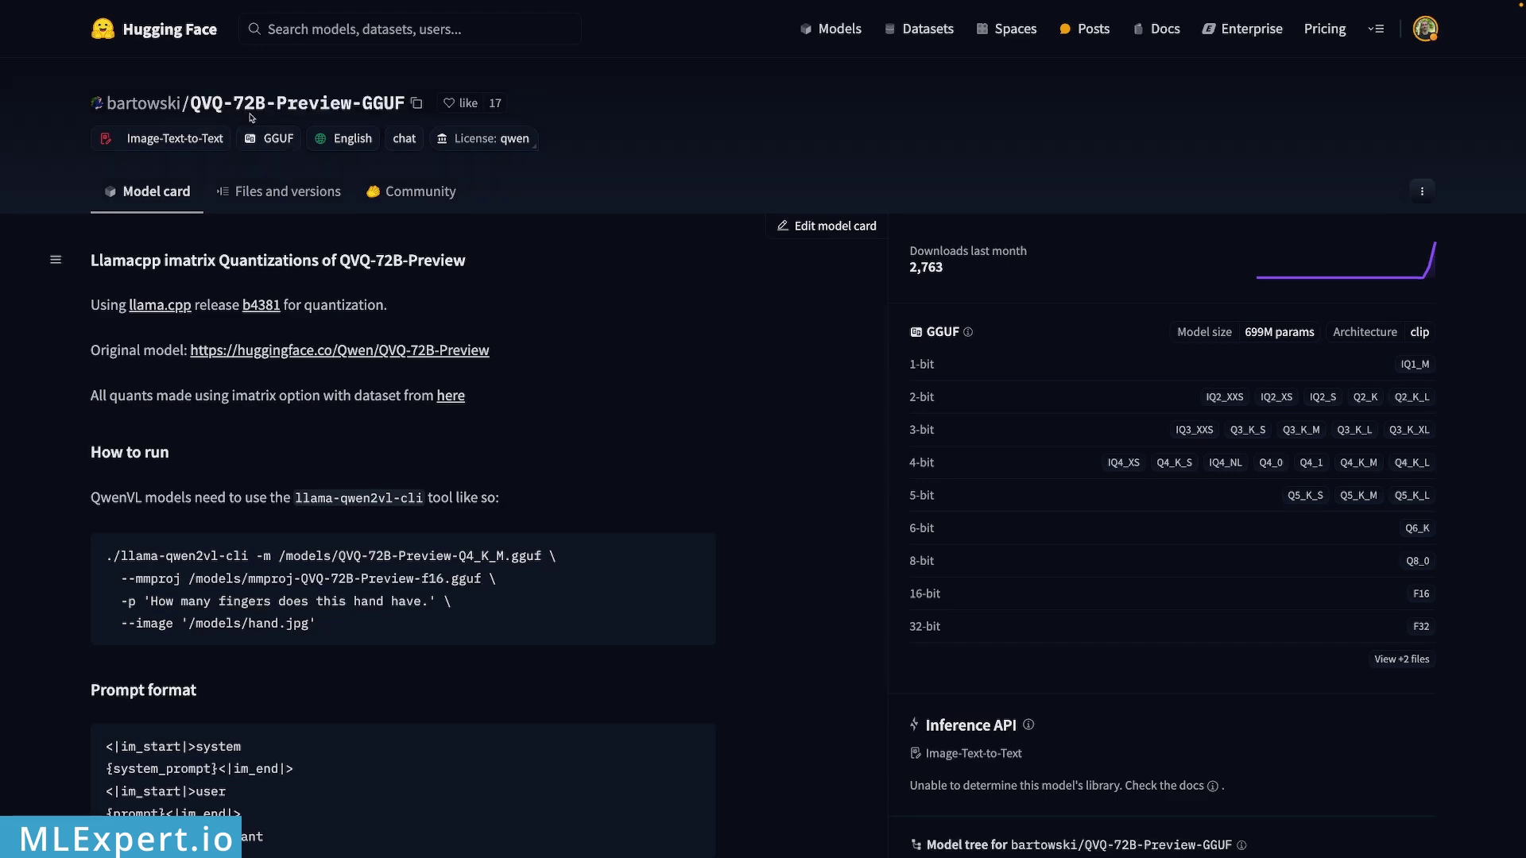
{"action": "scroll", "coordinate": [384, 295], "scroll_direction": "down", "scroll_amount": 2}
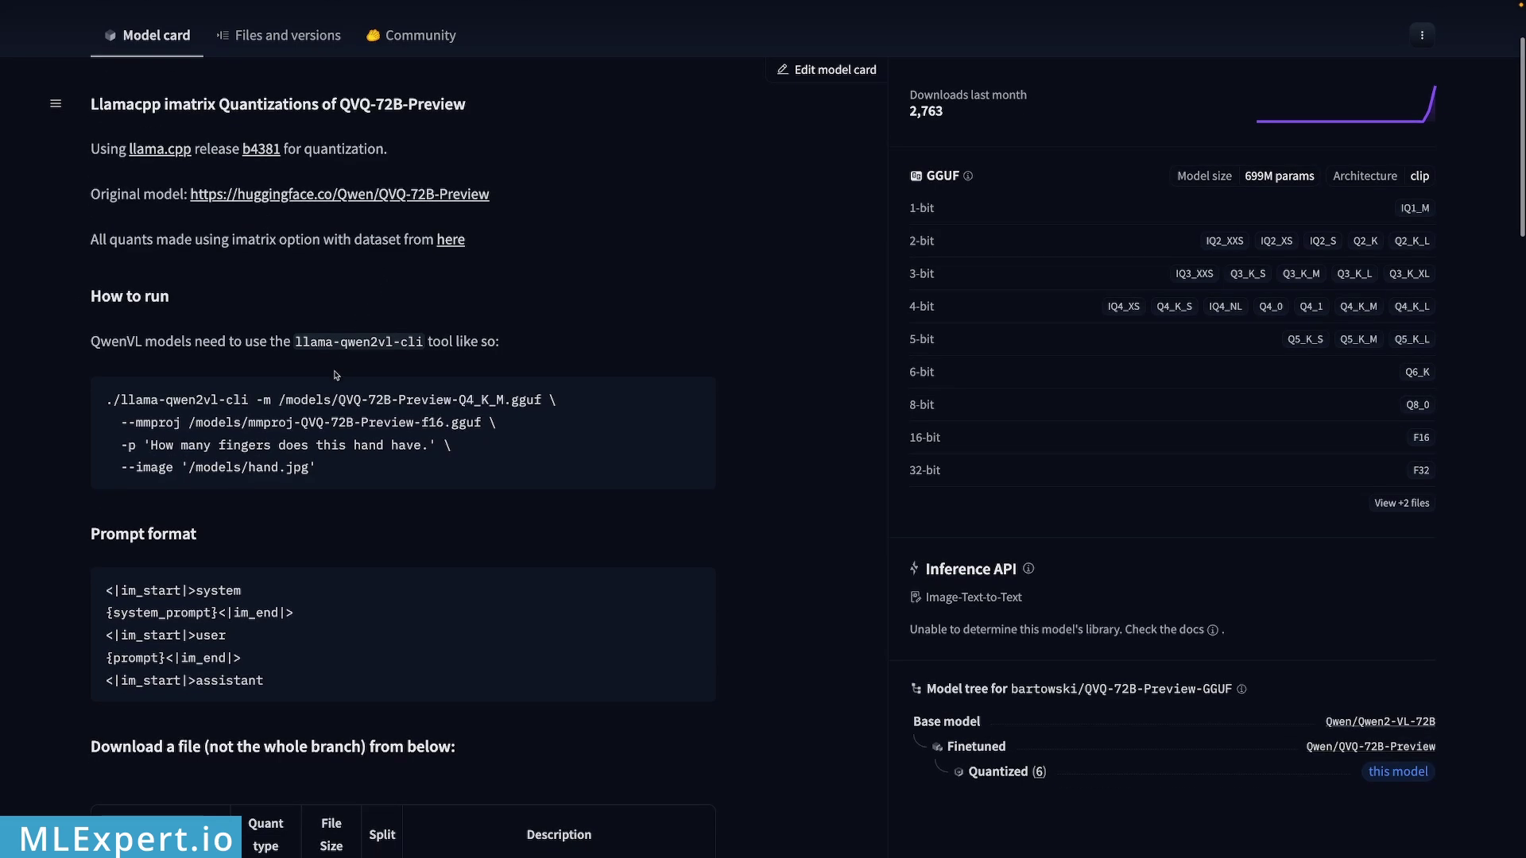
{"action": "scroll", "coordinate": [364, 354], "scroll_direction": "up", "scroll_amount": 1}
{"action": "scroll", "coordinate": [363, 355], "scroll_direction": "up", "scroll_amount": 1}
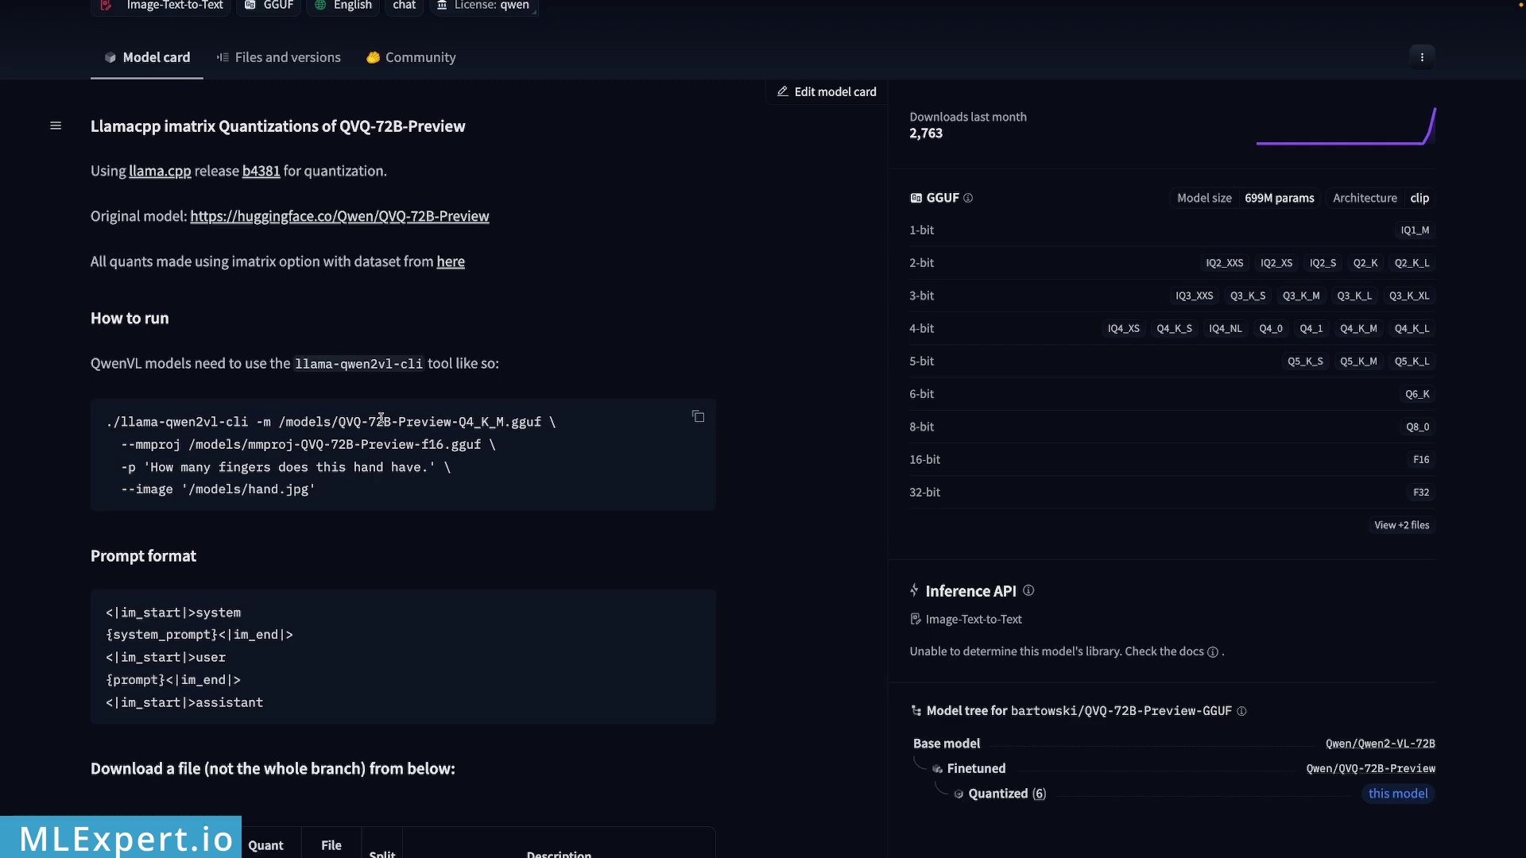
{"action": "scroll", "coordinate": [381, 419], "scroll_direction": "down", "scroll_amount": 6}
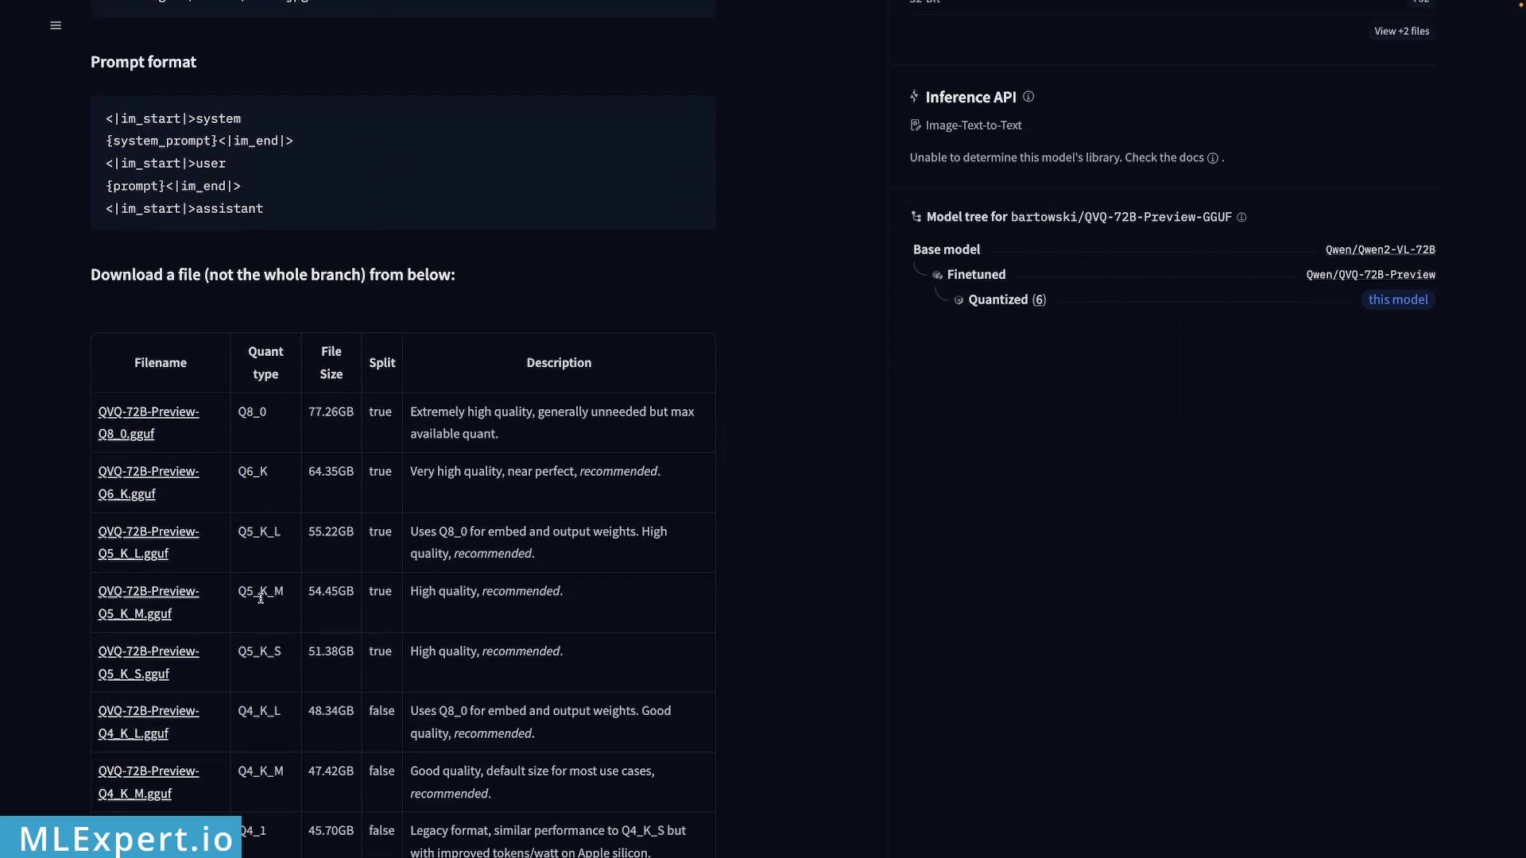
{"action": "scroll", "coordinate": [318, 593], "scroll_direction": "down", "scroll_amount": 3}
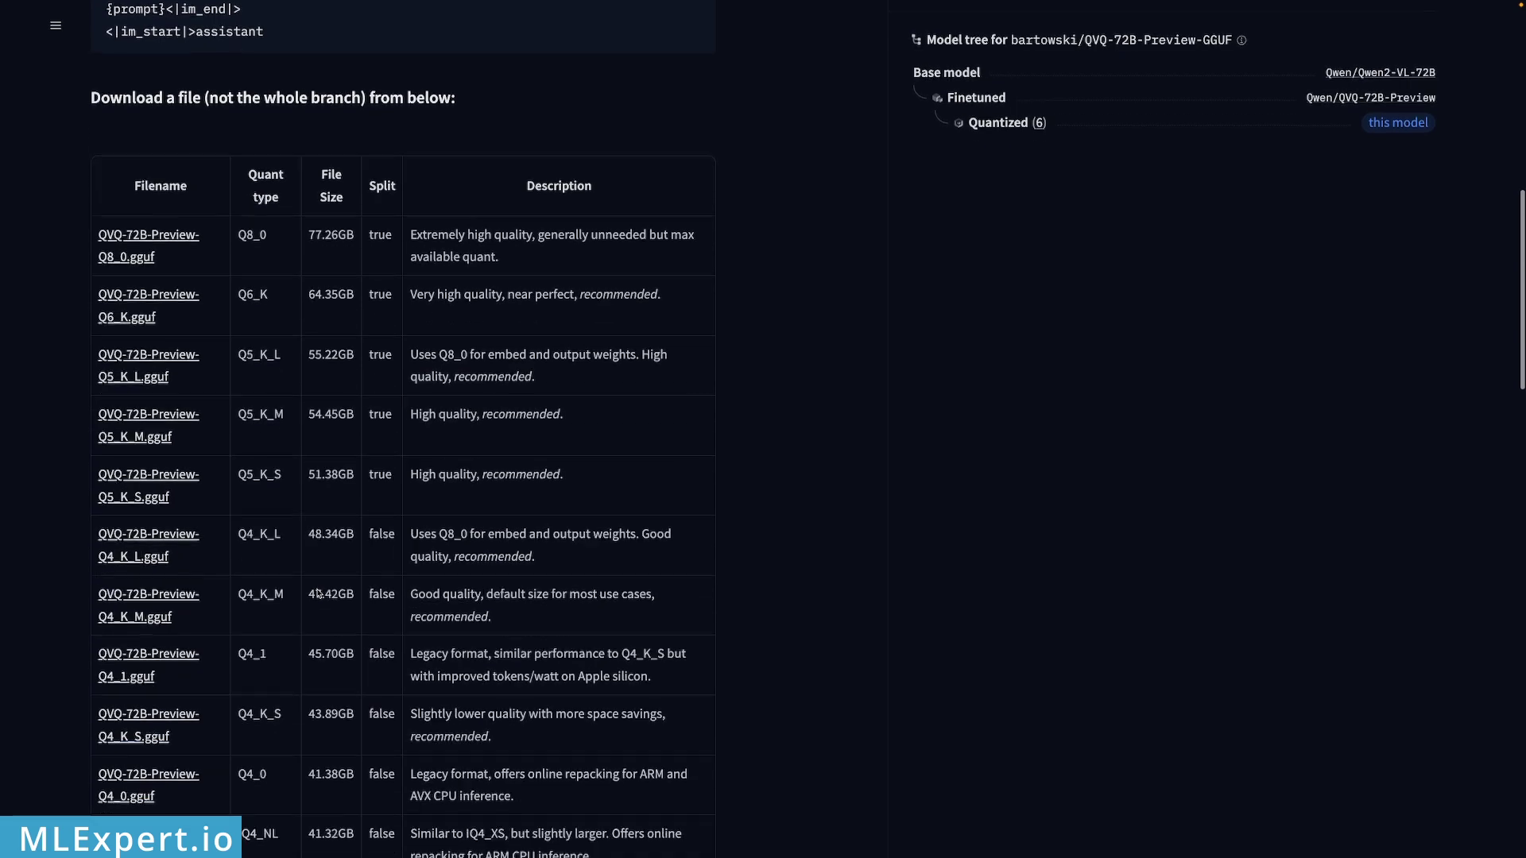
{"action": "scroll", "coordinate": [317, 593], "scroll_direction": "down", "scroll_amount": 1}
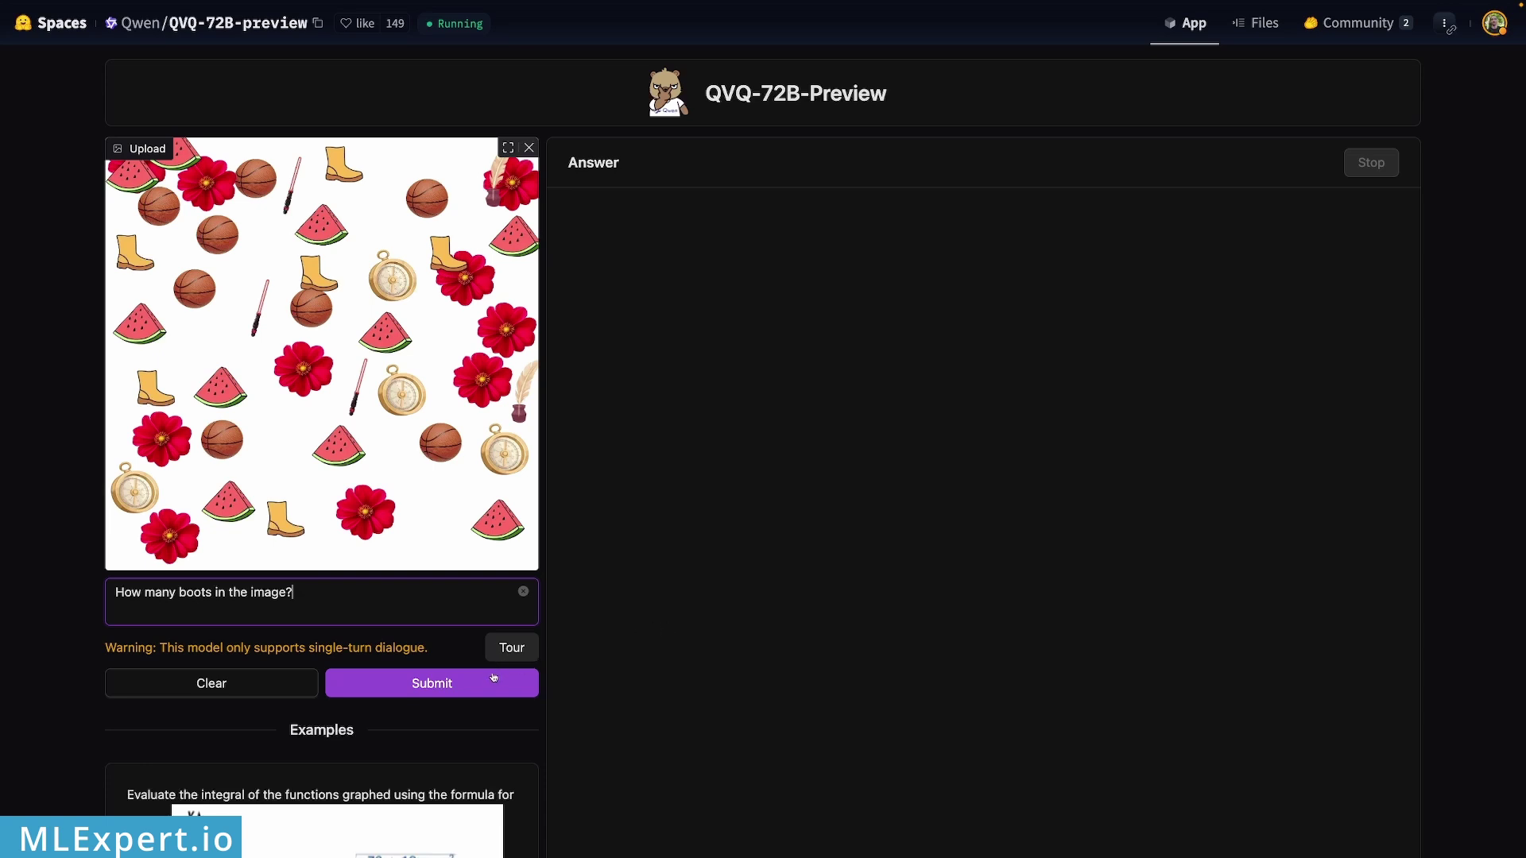
Submit 'How many boots in the image?' and highlight the reasoning line claiming four boots.
{"action": "left_click", "coordinate": [482, 681]}
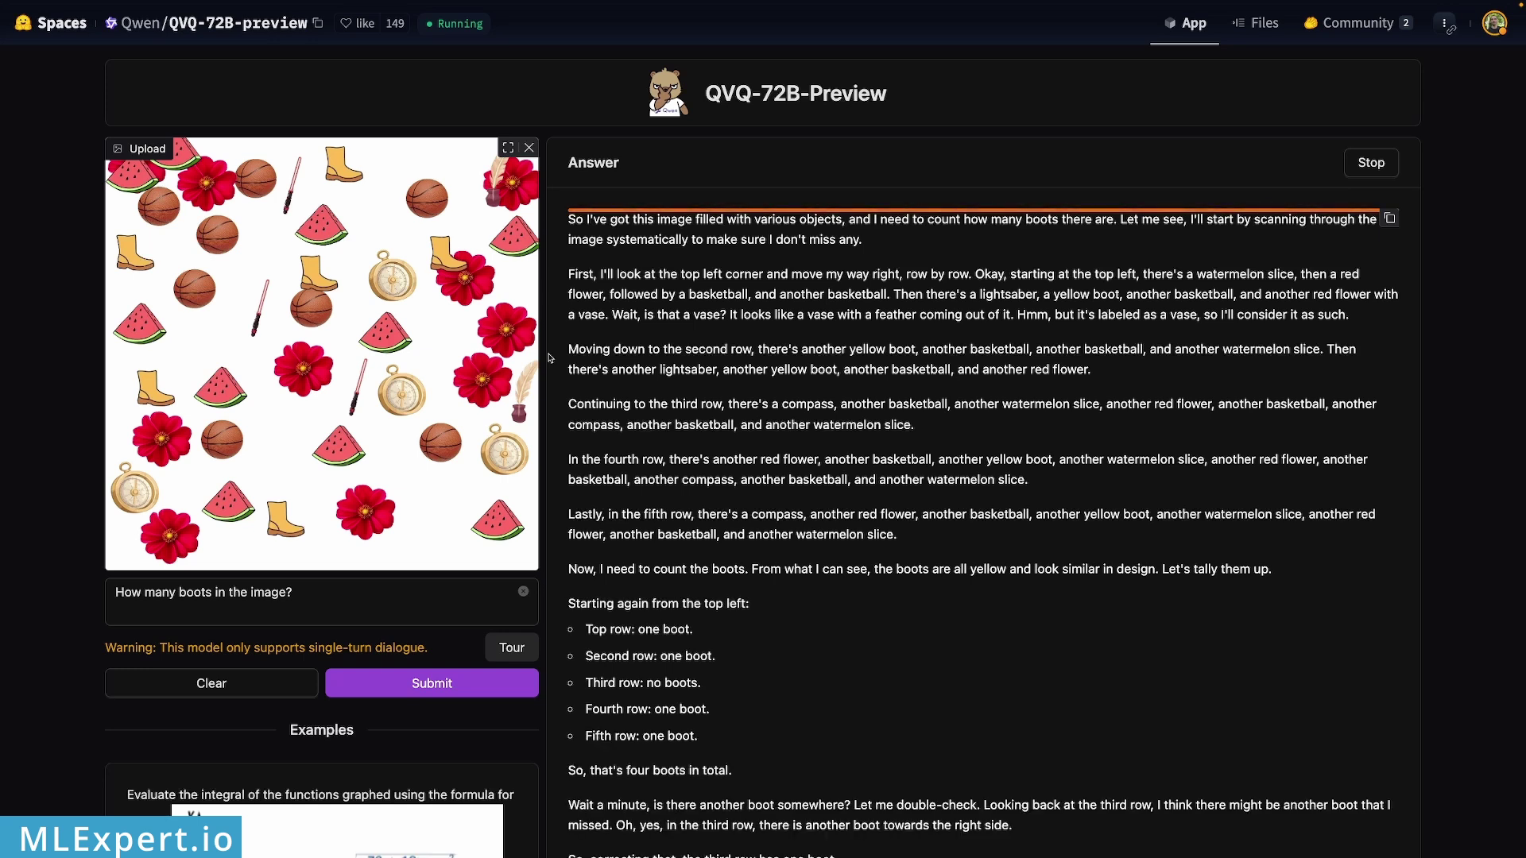
{"action": "scroll", "coordinate": [548, 357], "scroll_direction": "down", "scroll_amount": 10}
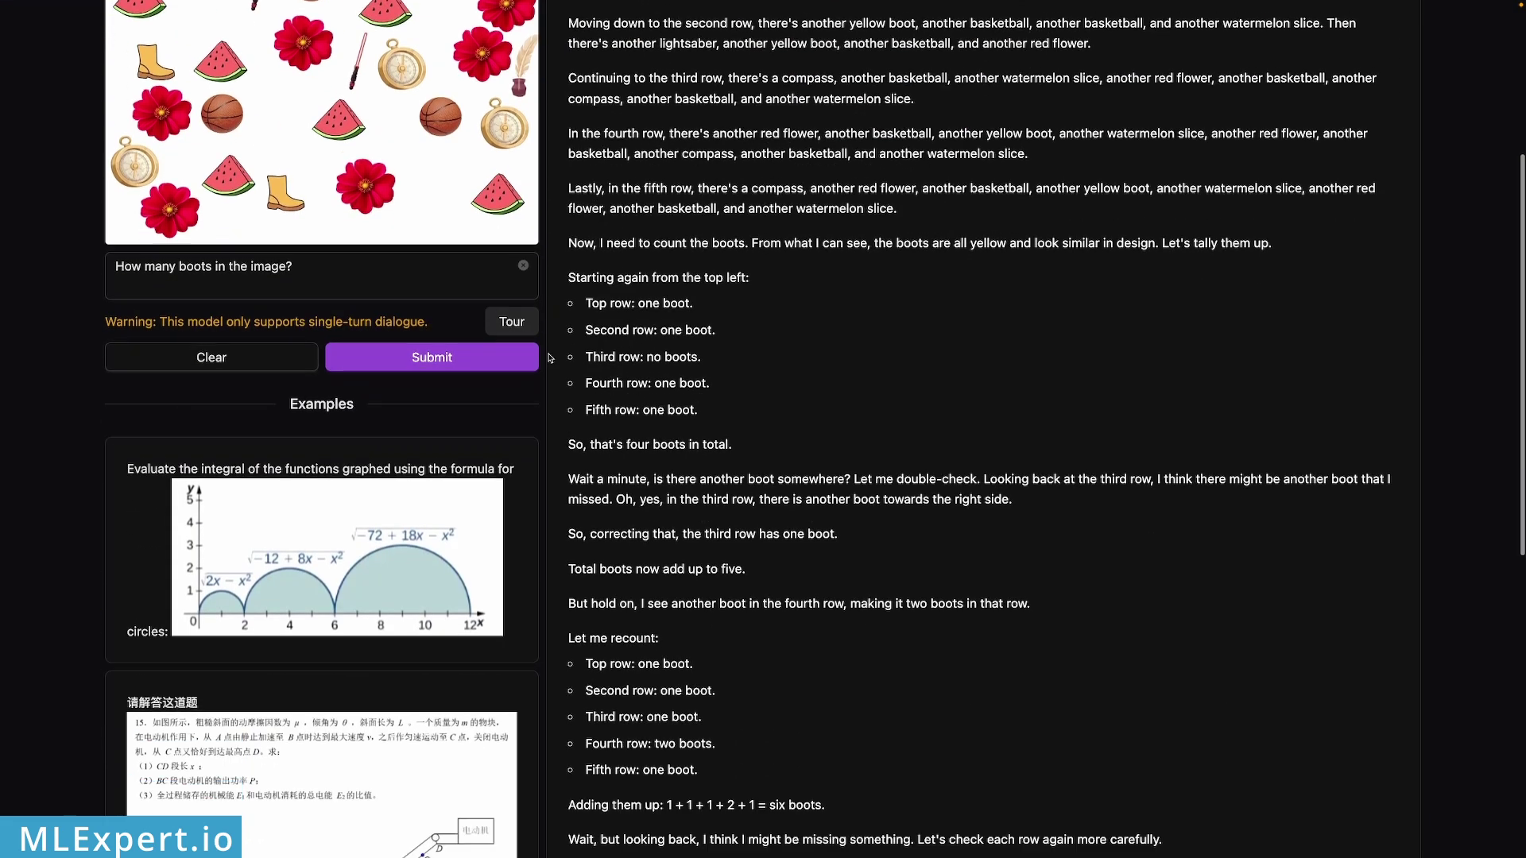
{"action": "scroll", "coordinate": [548, 358], "scroll_direction": "up", "scroll_amount": 3}
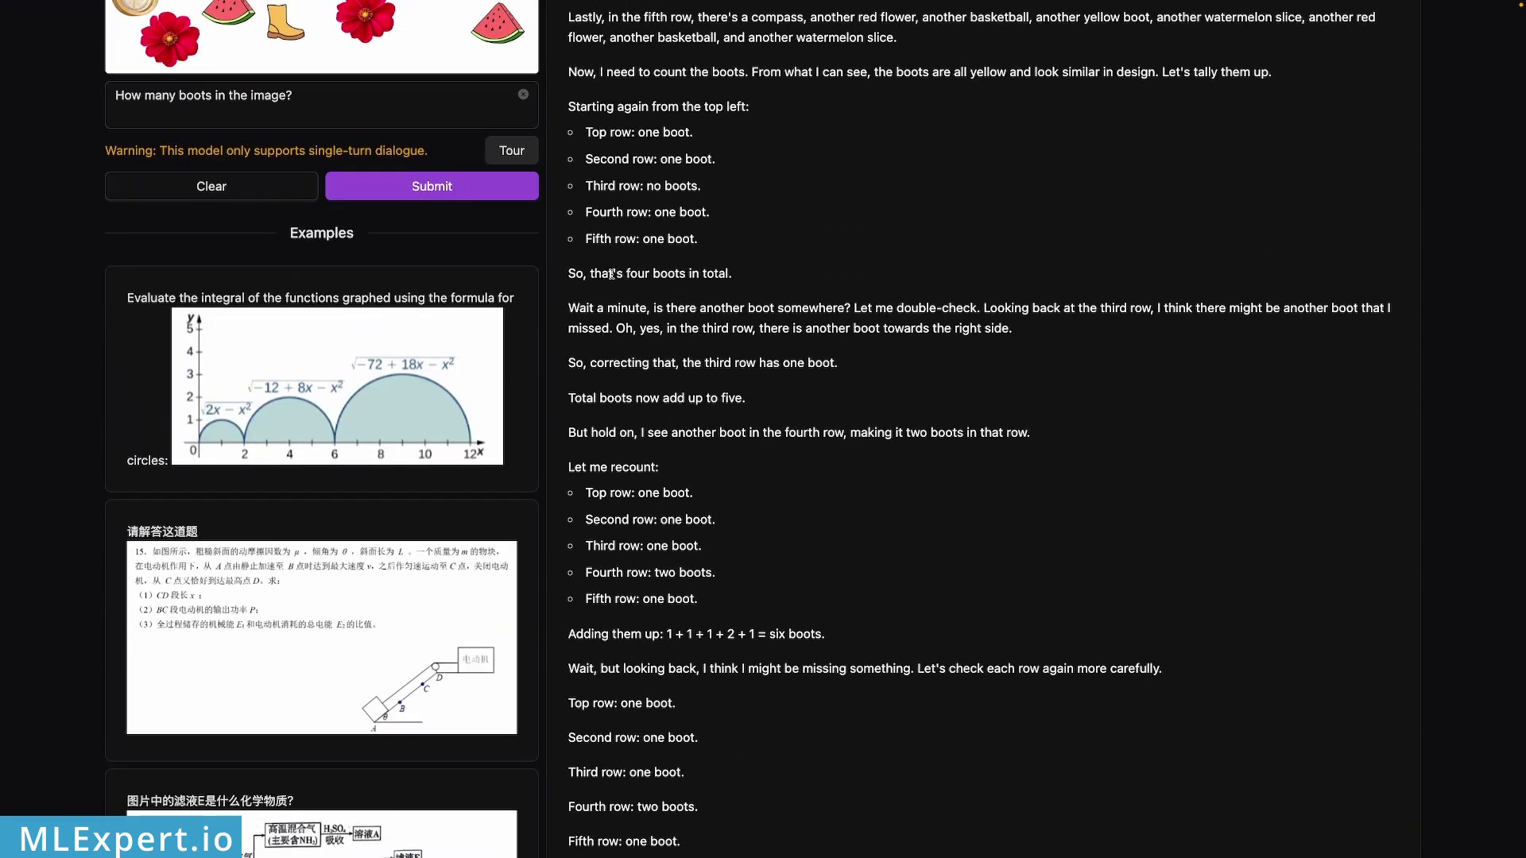
{"action": "double_click", "coordinate": [609, 273]}
{"action": "triple_click", "coordinate": [609, 274]}
{"action": "left_click", "coordinate": [654, 274]}
Scroll further through the reasoning to the final boot total of 6.
{"action": "scroll", "coordinate": [719, 401], "scroll_direction": "down", "scroll_amount": 2}
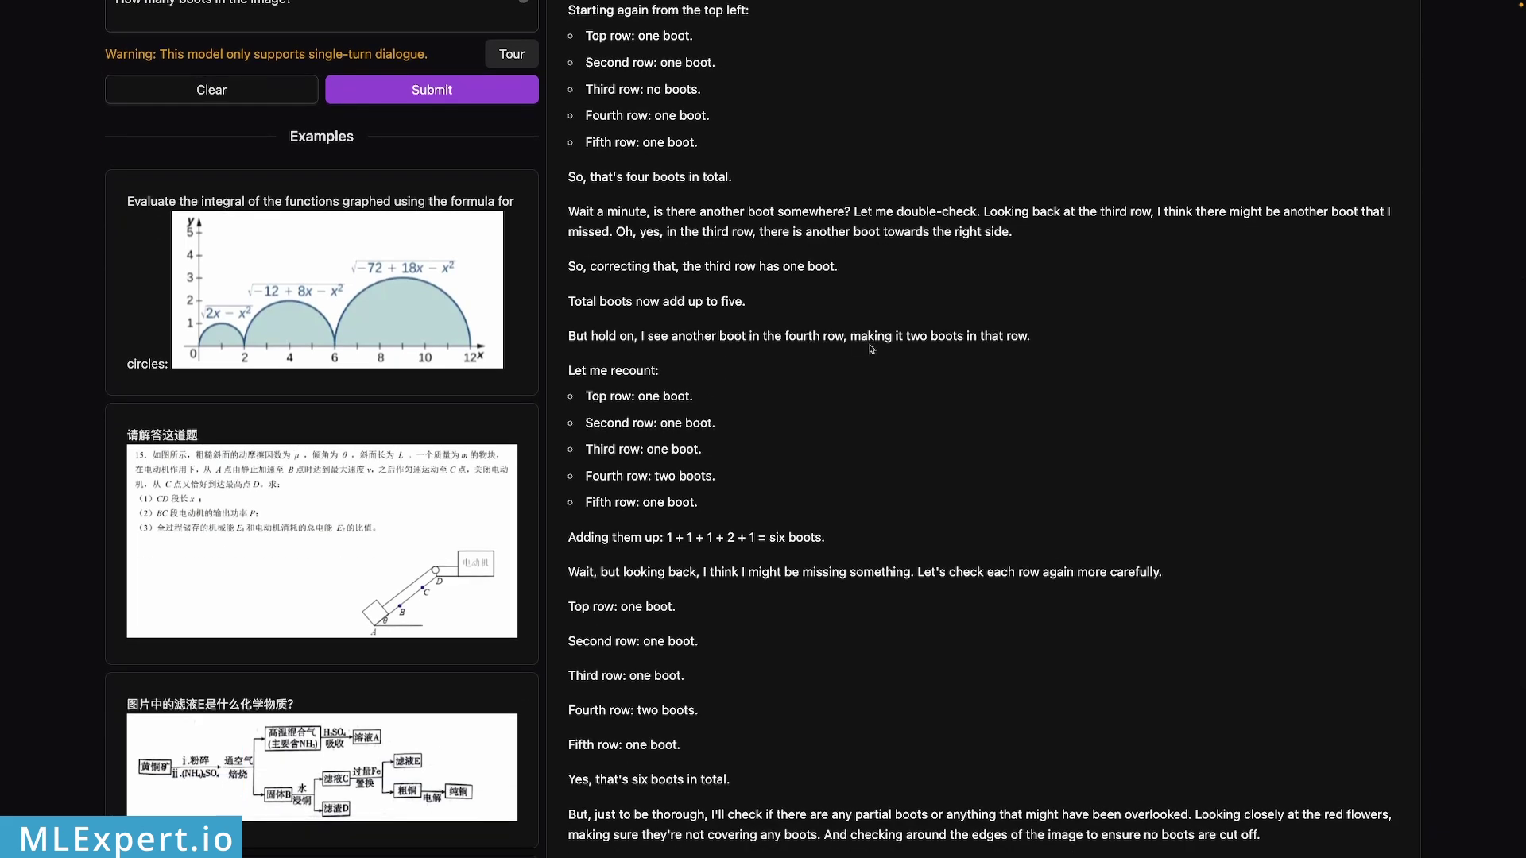
{"action": "scroll", "coordinate": [991, 335], "scroll_direction": "down", "scroll_amount": 2}
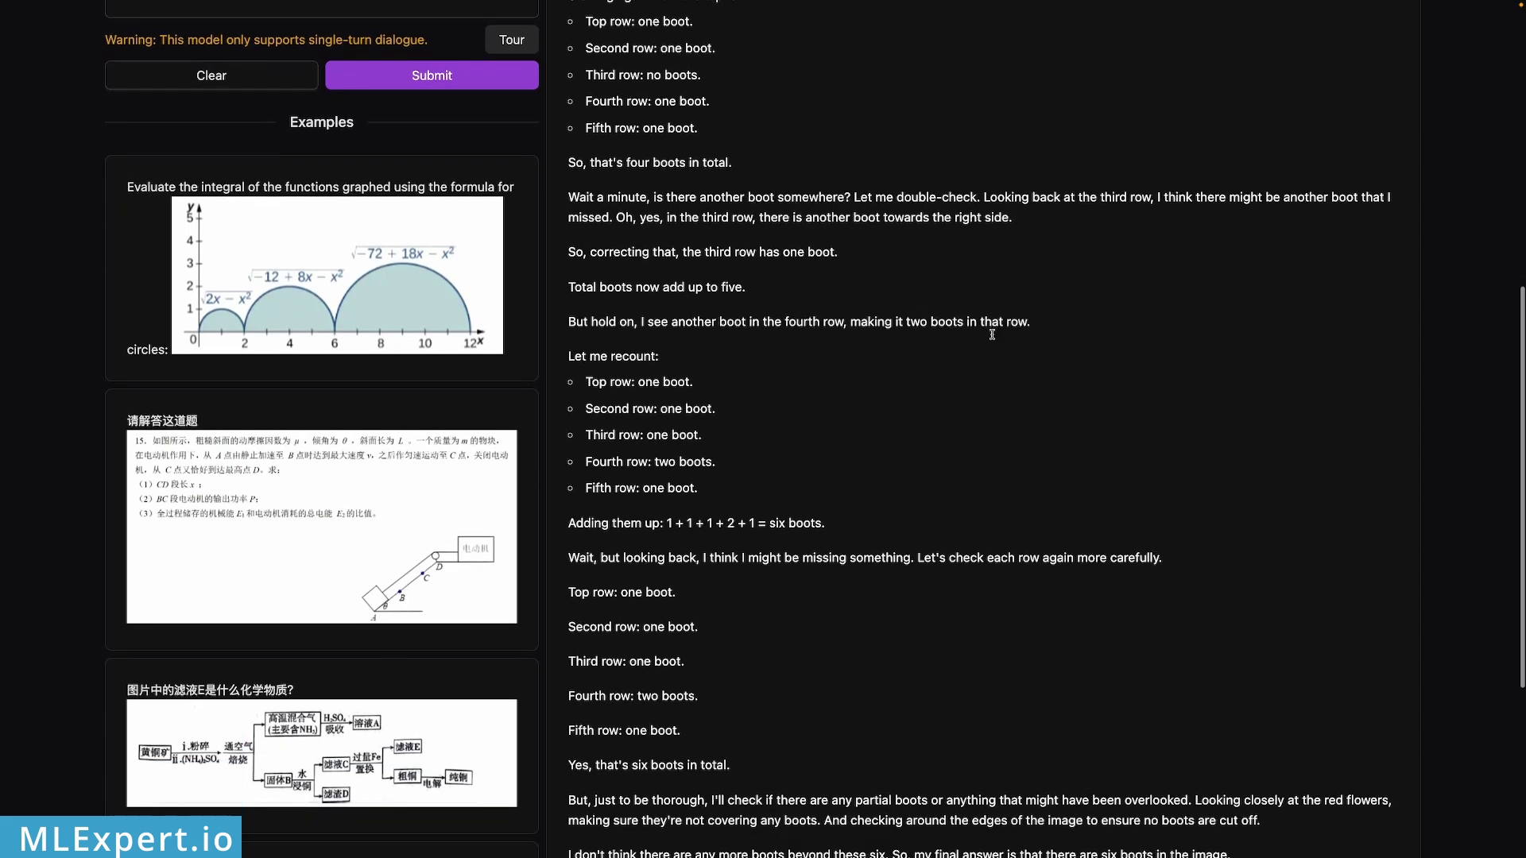
{"action": "scroll", "coordinate": [794, 437], "scroll_direction": "down", "scroll_amount": 2}
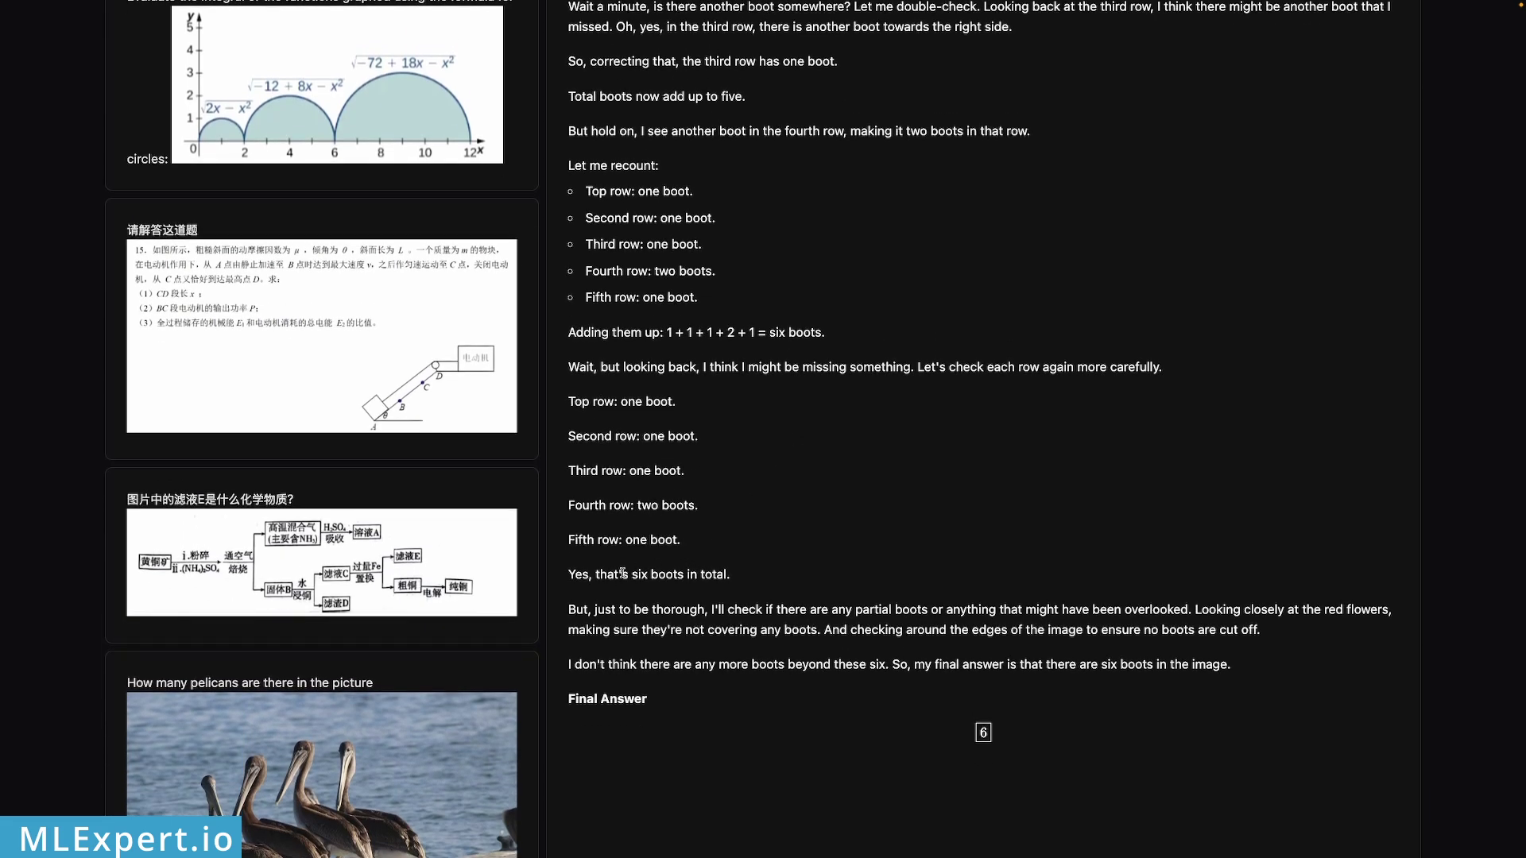
{"action": "double_click", "coordinate": [705, 569]}
{"action": "left_click", "coordinate": [705, 569]}
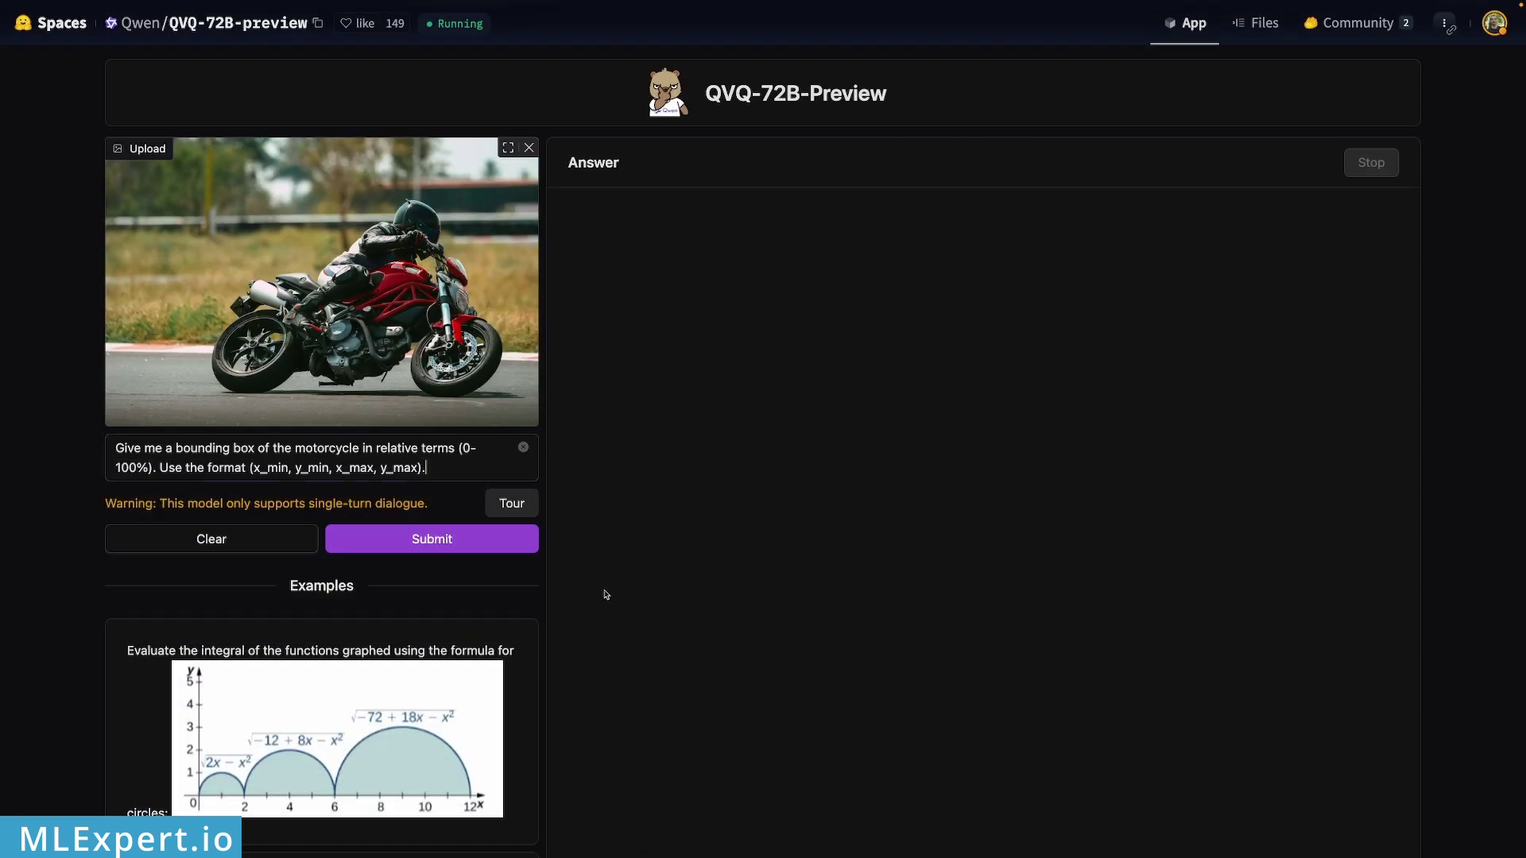
Submit the motorcycle bounding-box prompt and read the final box: 23%, 55%, 92%, 35%.
{"action": "left_click", "coordinate": [423, 534]}
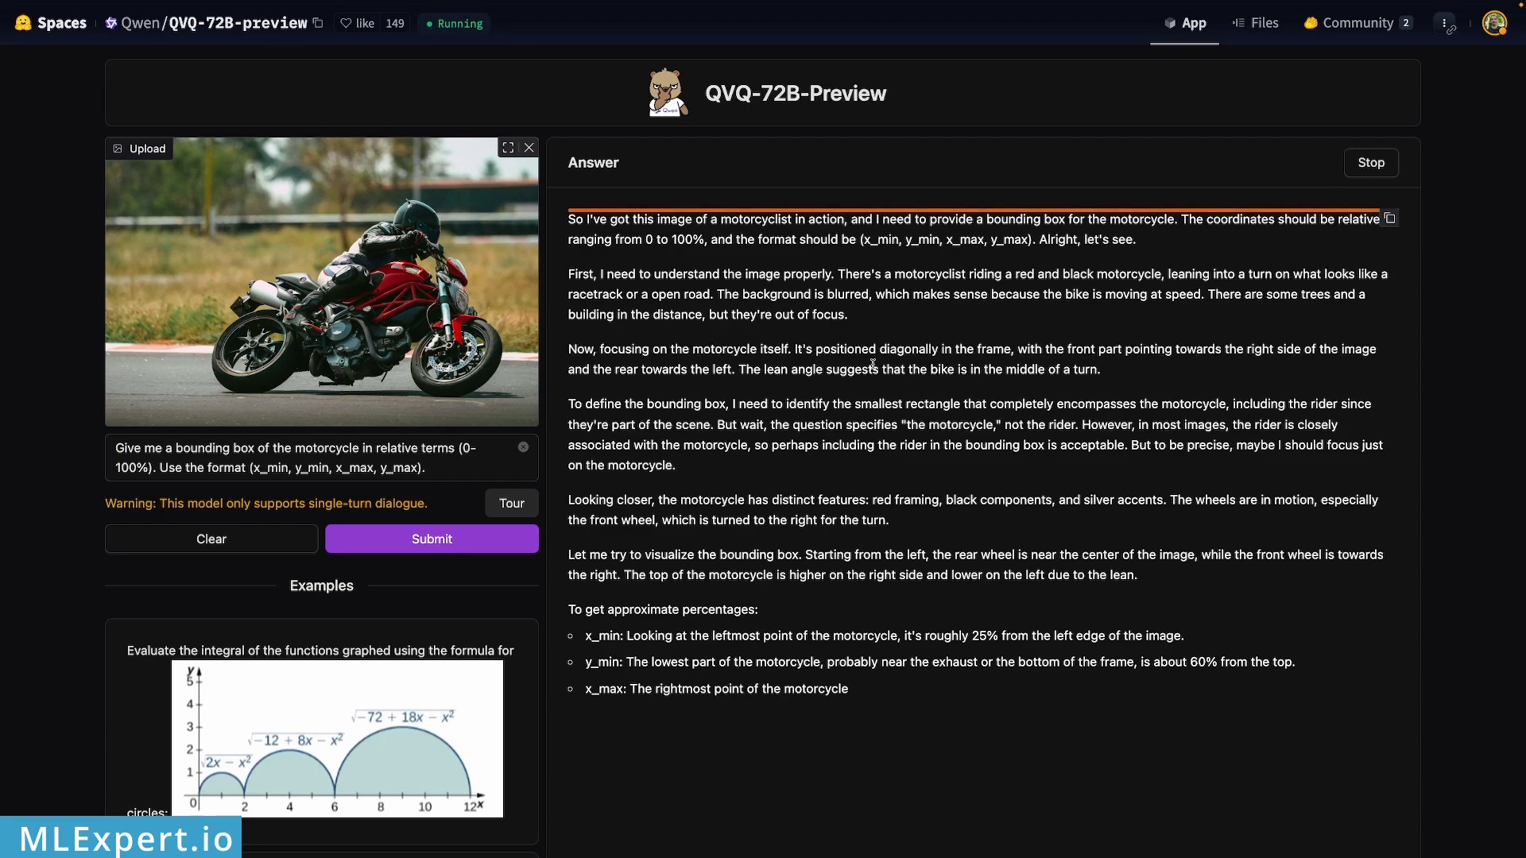
{"action": "scroll", "coordinate": [783, 384], "scroll_direction": "down", "scroll_amount": 3}
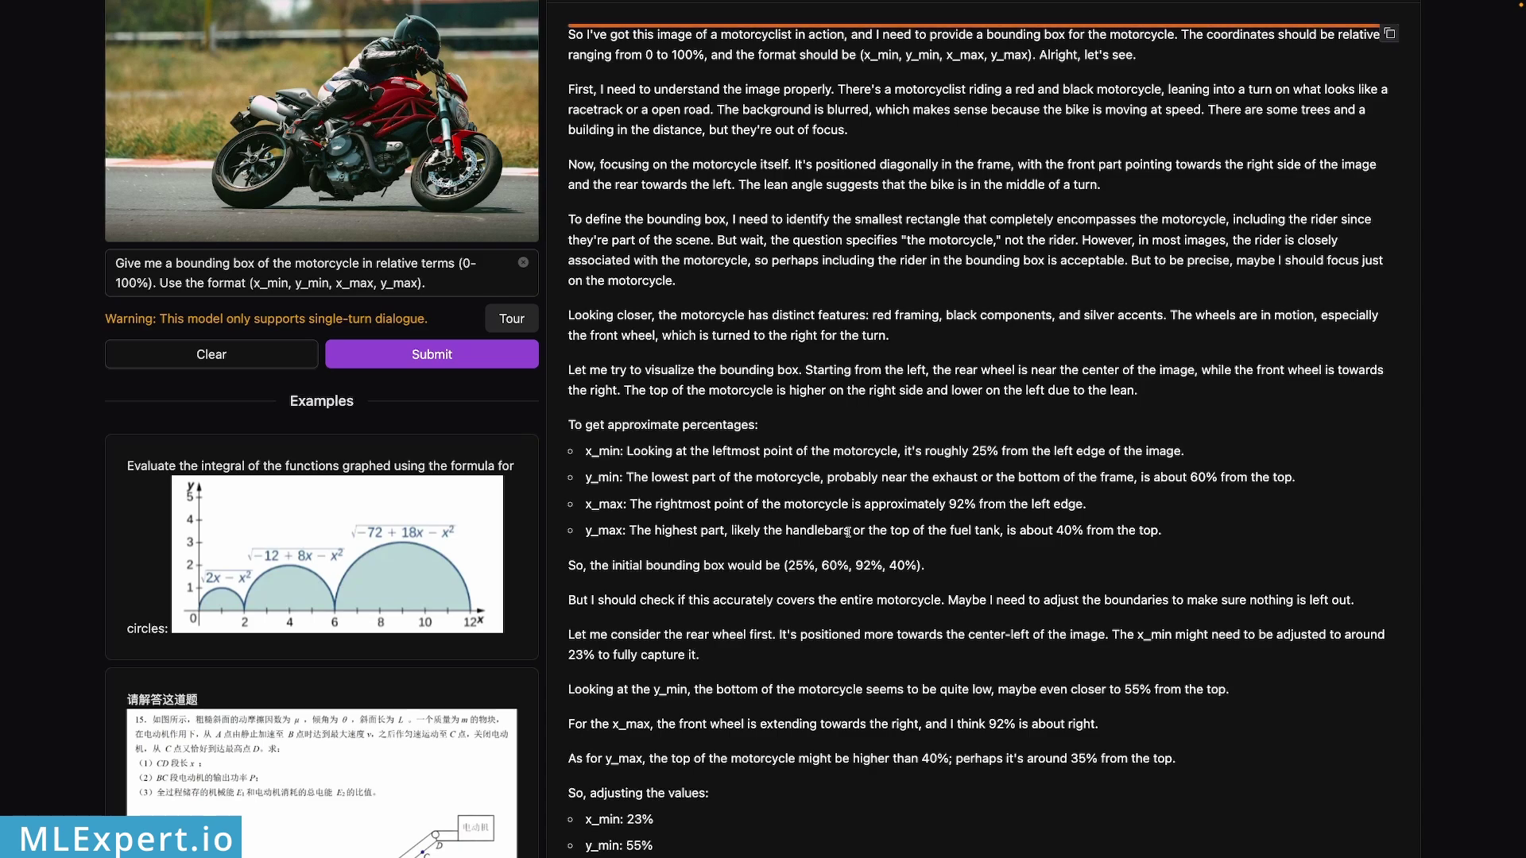
{"action": "scroll", "coordinate": [806, 475], "scroll_direction": "down", "scroll_amount": 7}
{"action": "scroll", "coordinate": [848, 527], "scroll_direction": "down", "scroll_amount": 6}
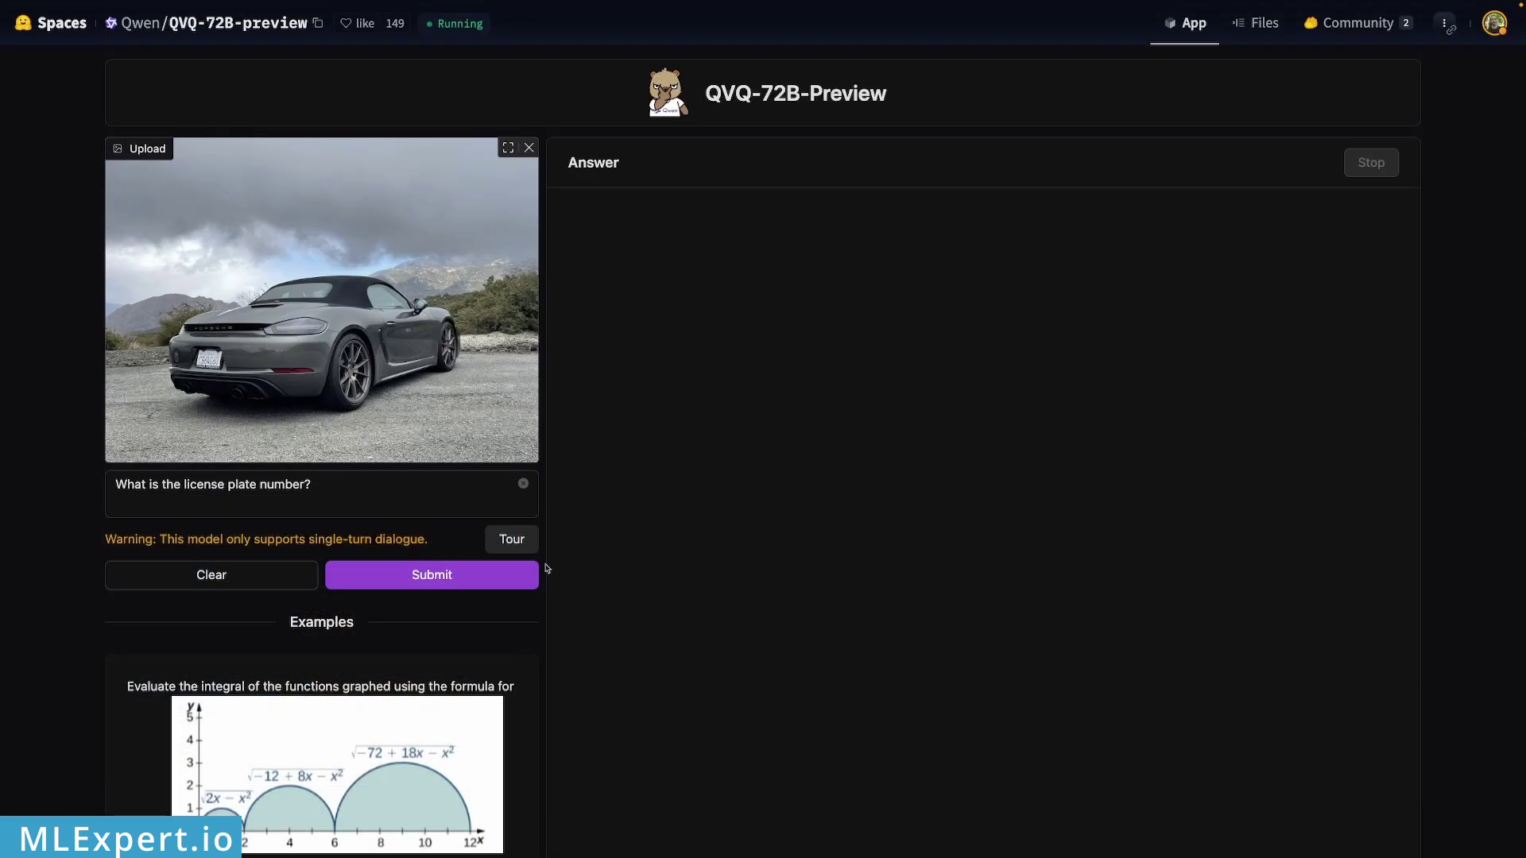
Ask for the grey sports car's licence plate number, then view the photo full screen and exit.
{"action": "left_click", "coordinate": [462, 585]}
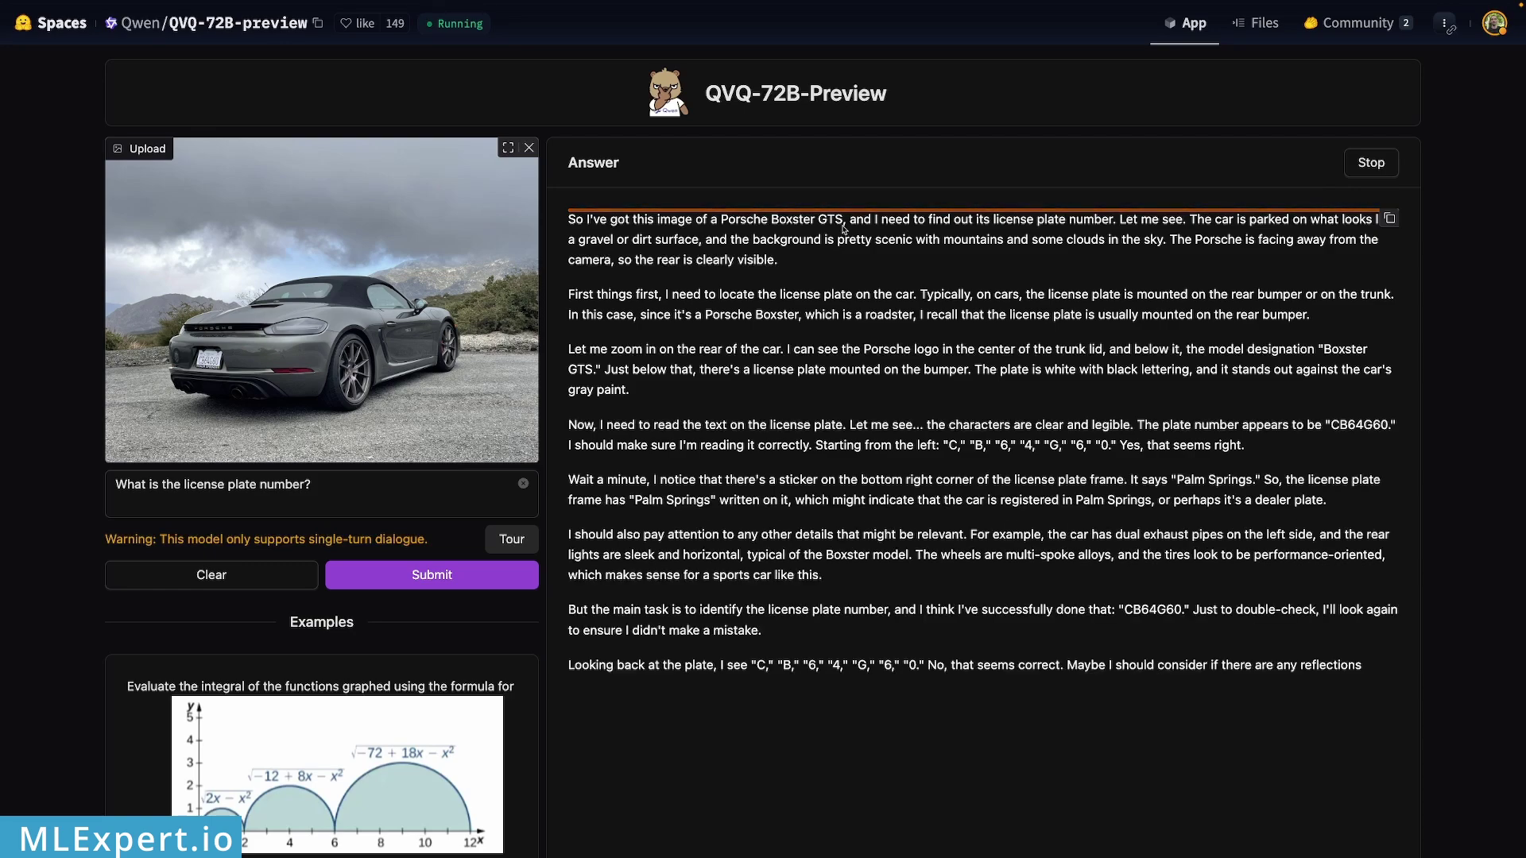
{"action": "scroll", "coordinate": [569, 493], "scroll_direction": "down", "scroll_amount": 3}
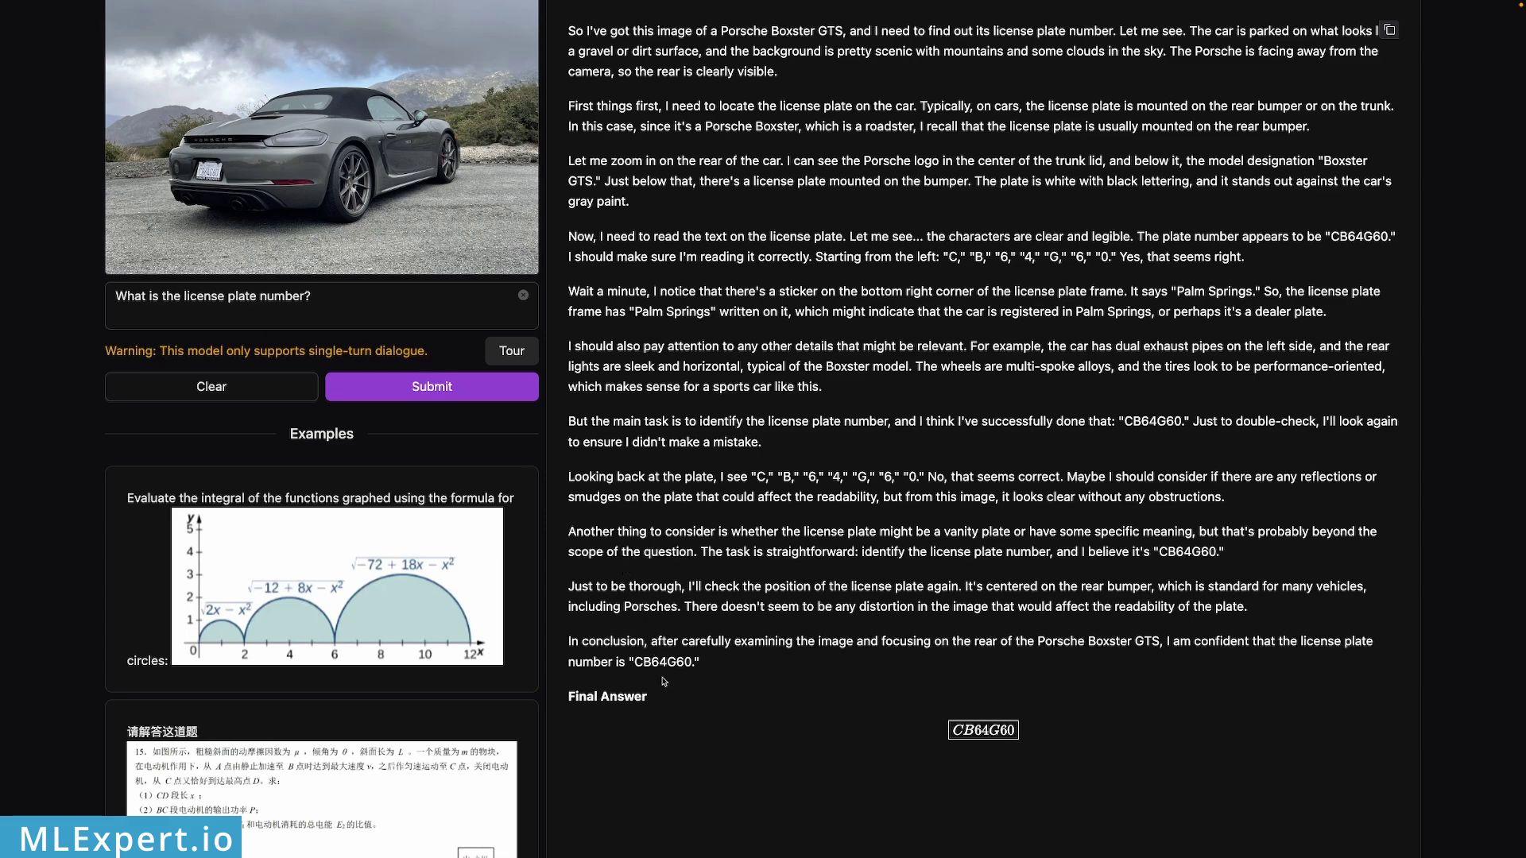
{"action": "scroll", "coordinate": [682, 672], "scroll_direction": "up", "scroll_amount": 2}
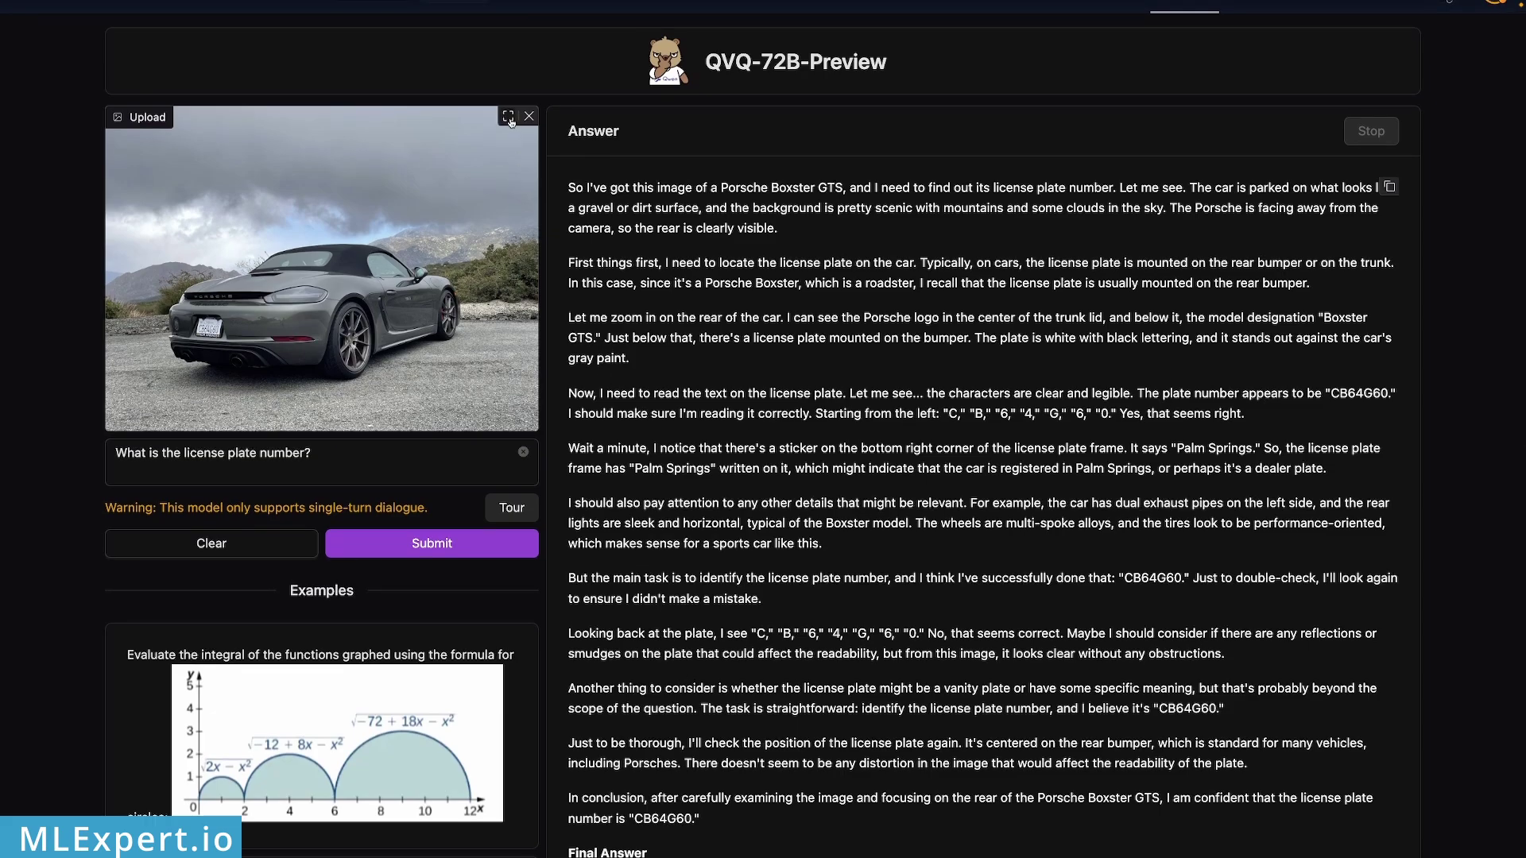
{"action": "left_click", "coordinate": [509, 117]}
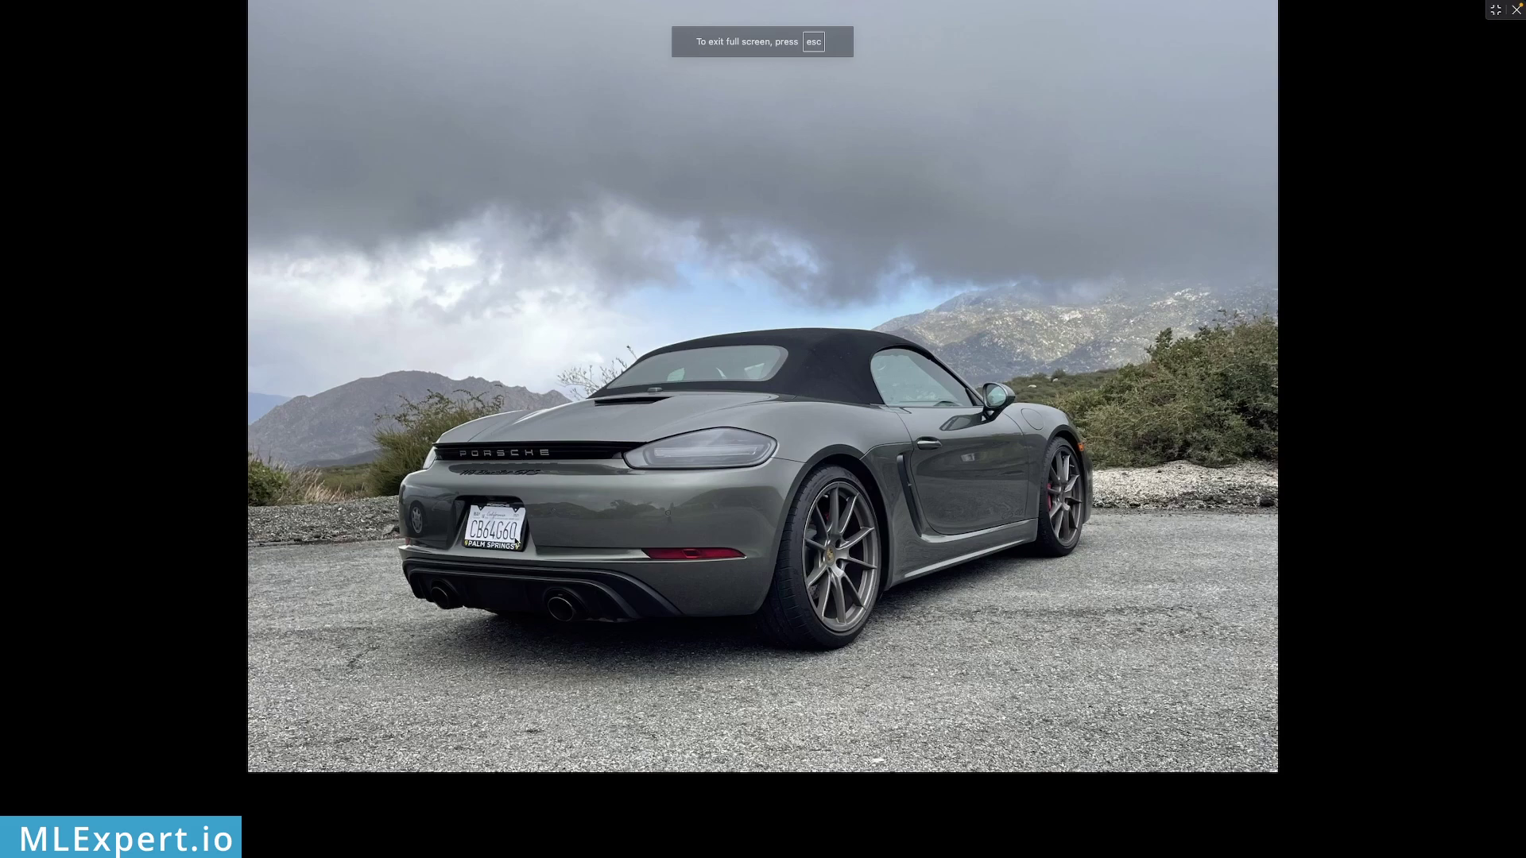
{"action": "key", "text": "Escape"}
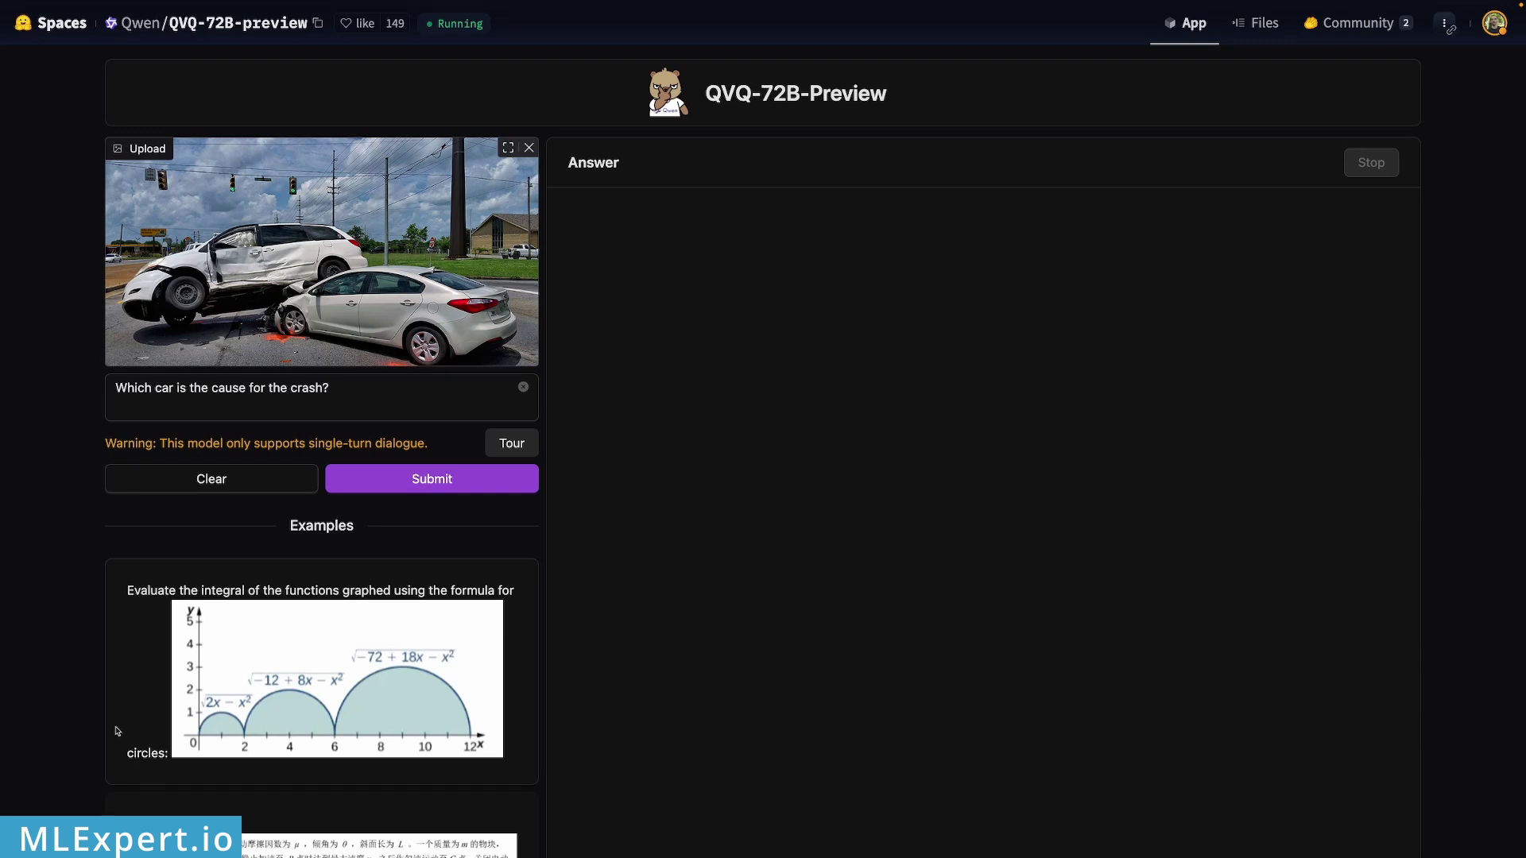
Submit 'Which car is the cause for the crash?' and scroll to the verdict blaming the white SUV.
{"action": "left_click", "coordinate": [384, 478]}
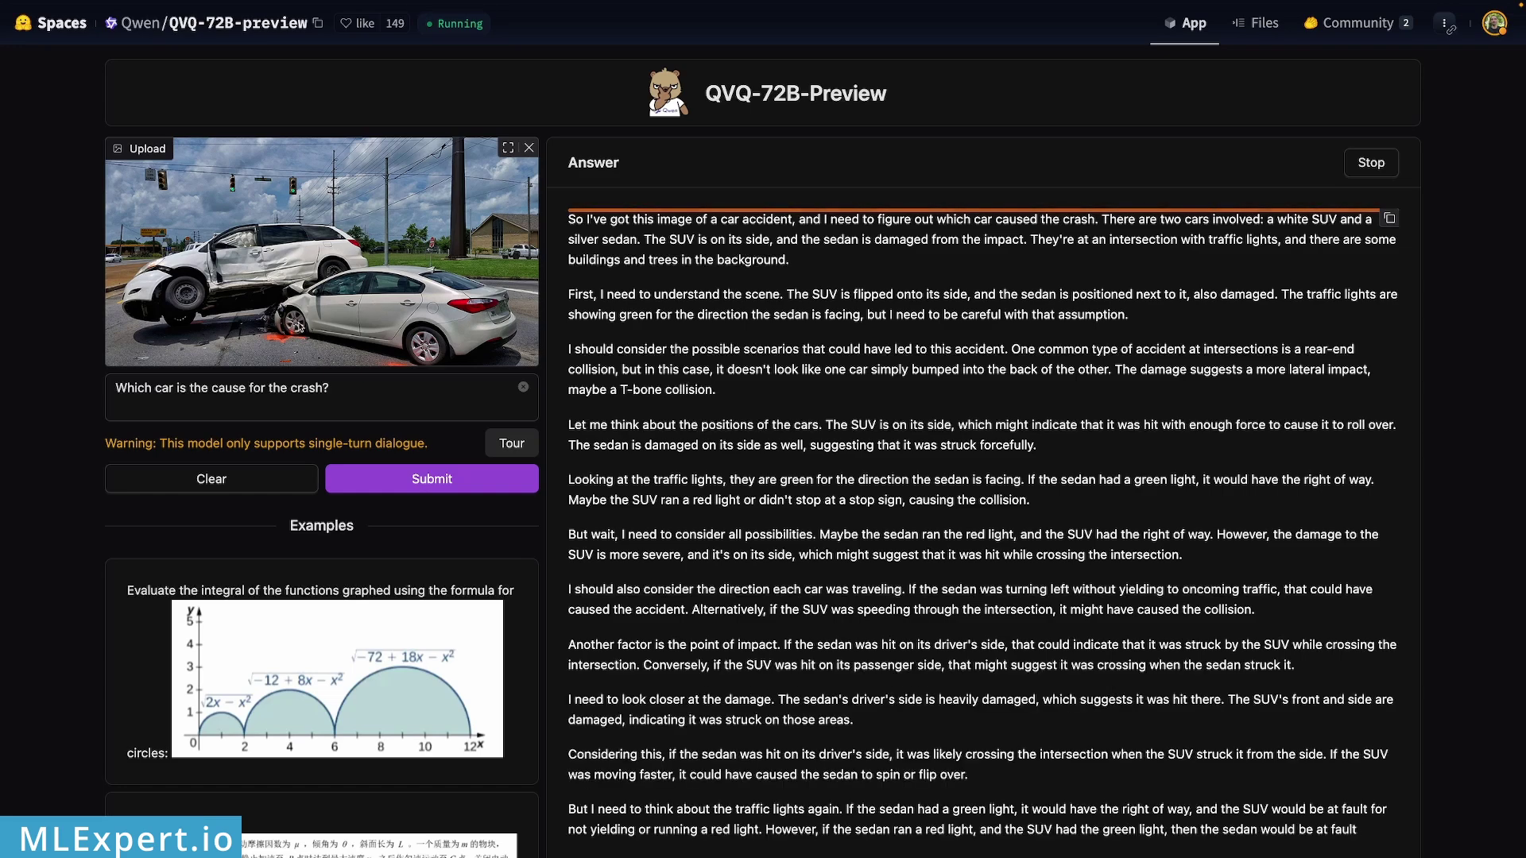
{"action": "scroll", "coordinate": [653, 423], "scroll_direction": "down", "scroll_amount": 1}
{"action": "scroll", "coordinate": [573, 258], "scroll_direction": "down", "scroll_amount": 8}
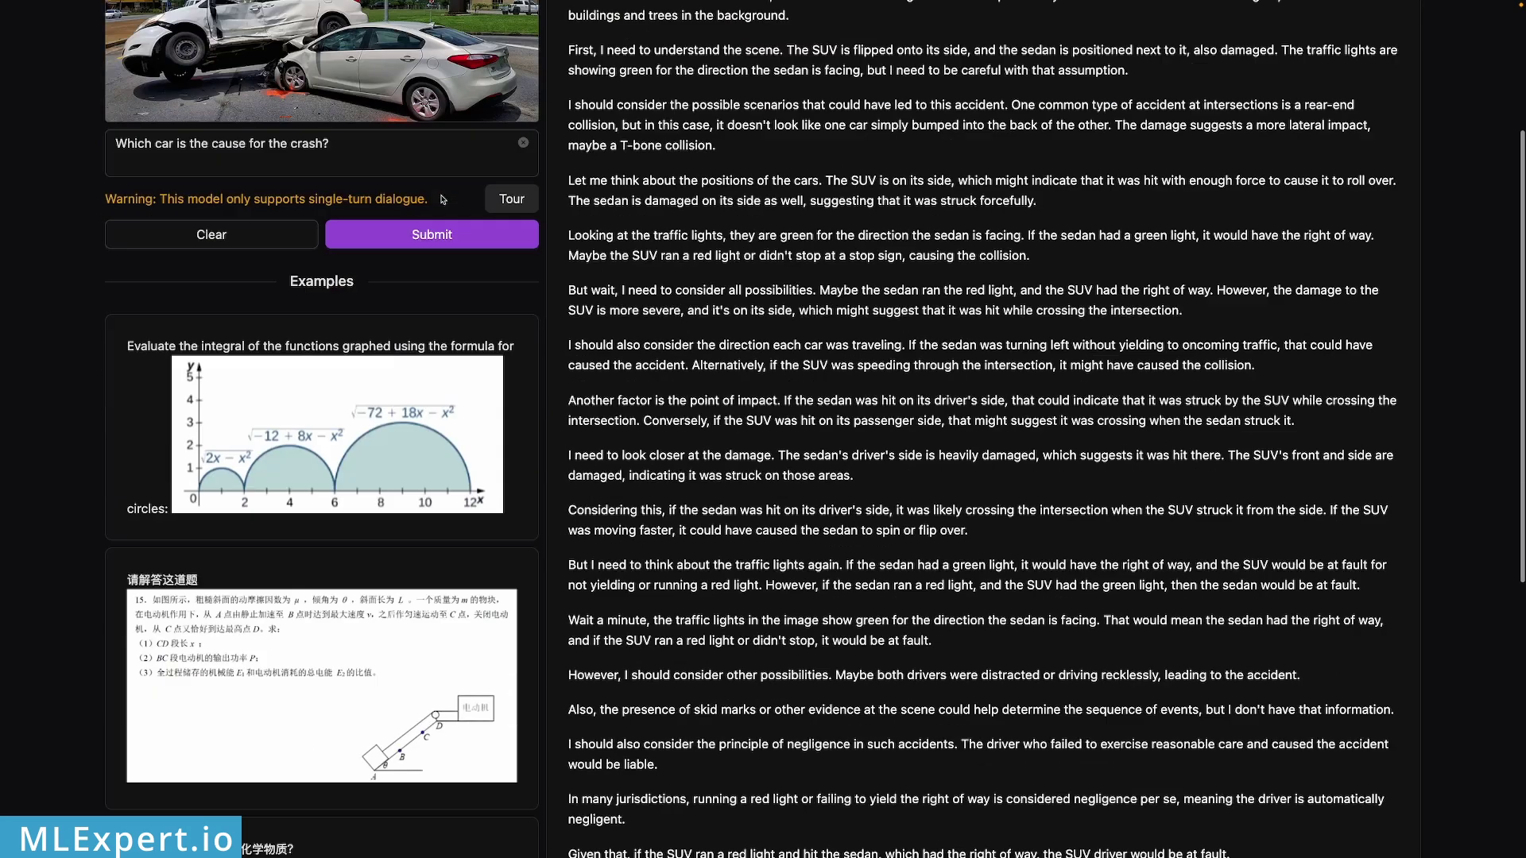
{"action": "scroll", "coordinate": [573, 258], "scroll_direction": "down", "scroll_amount": 7}
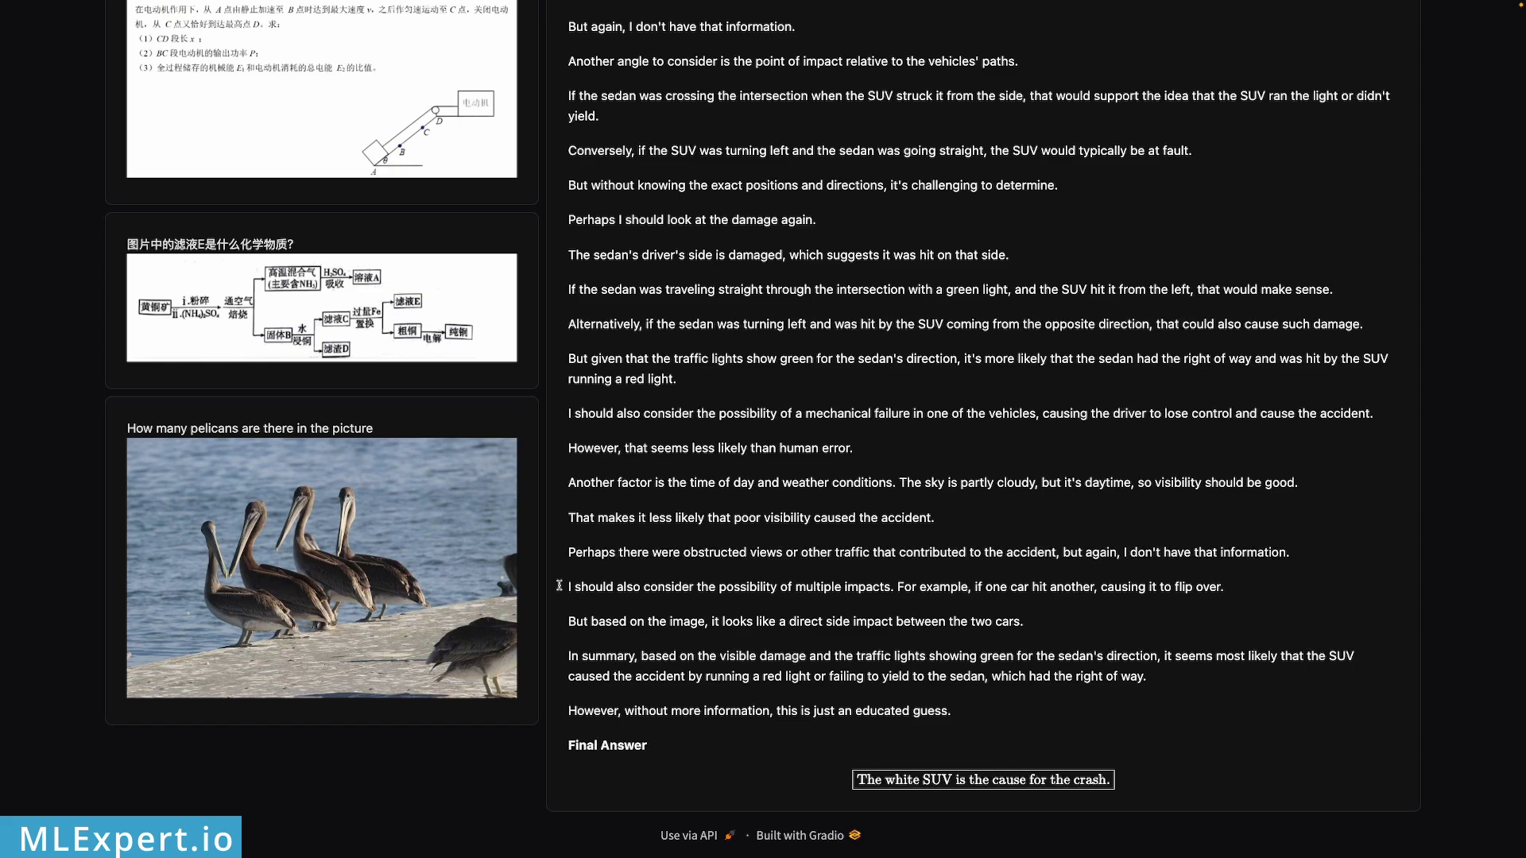
{"action": "scroll", "coordinate": [547, 581], "scroll_direction": "up", "scroll_amount": 10}
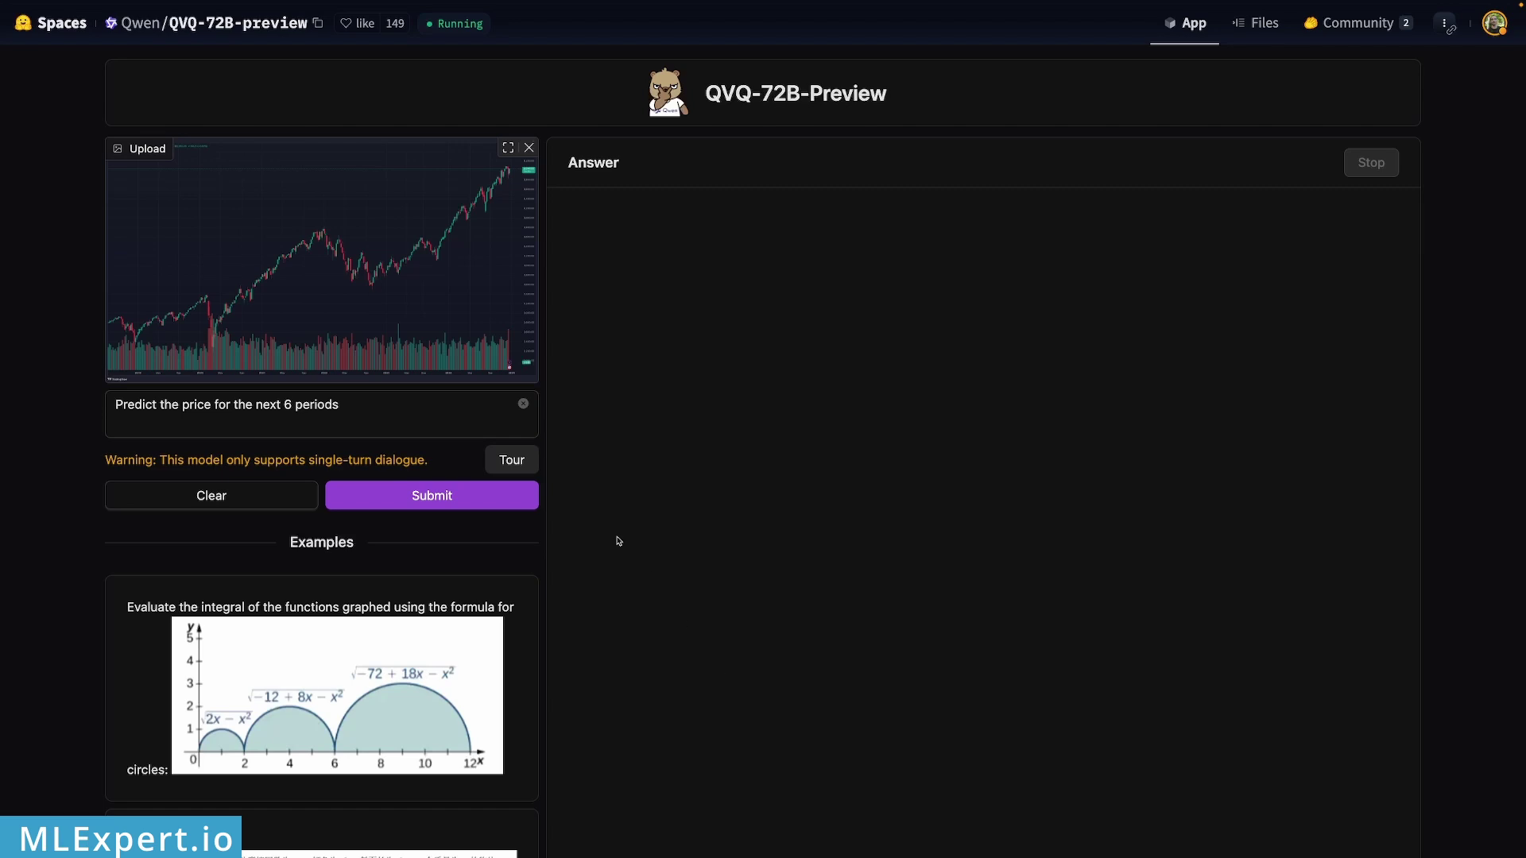
Submit the six-period S&P 500 forecast and scroll to the boxed answer of roughly 6,100–6,200.
{"action": "left_click", "coordinate": [419, 499]}
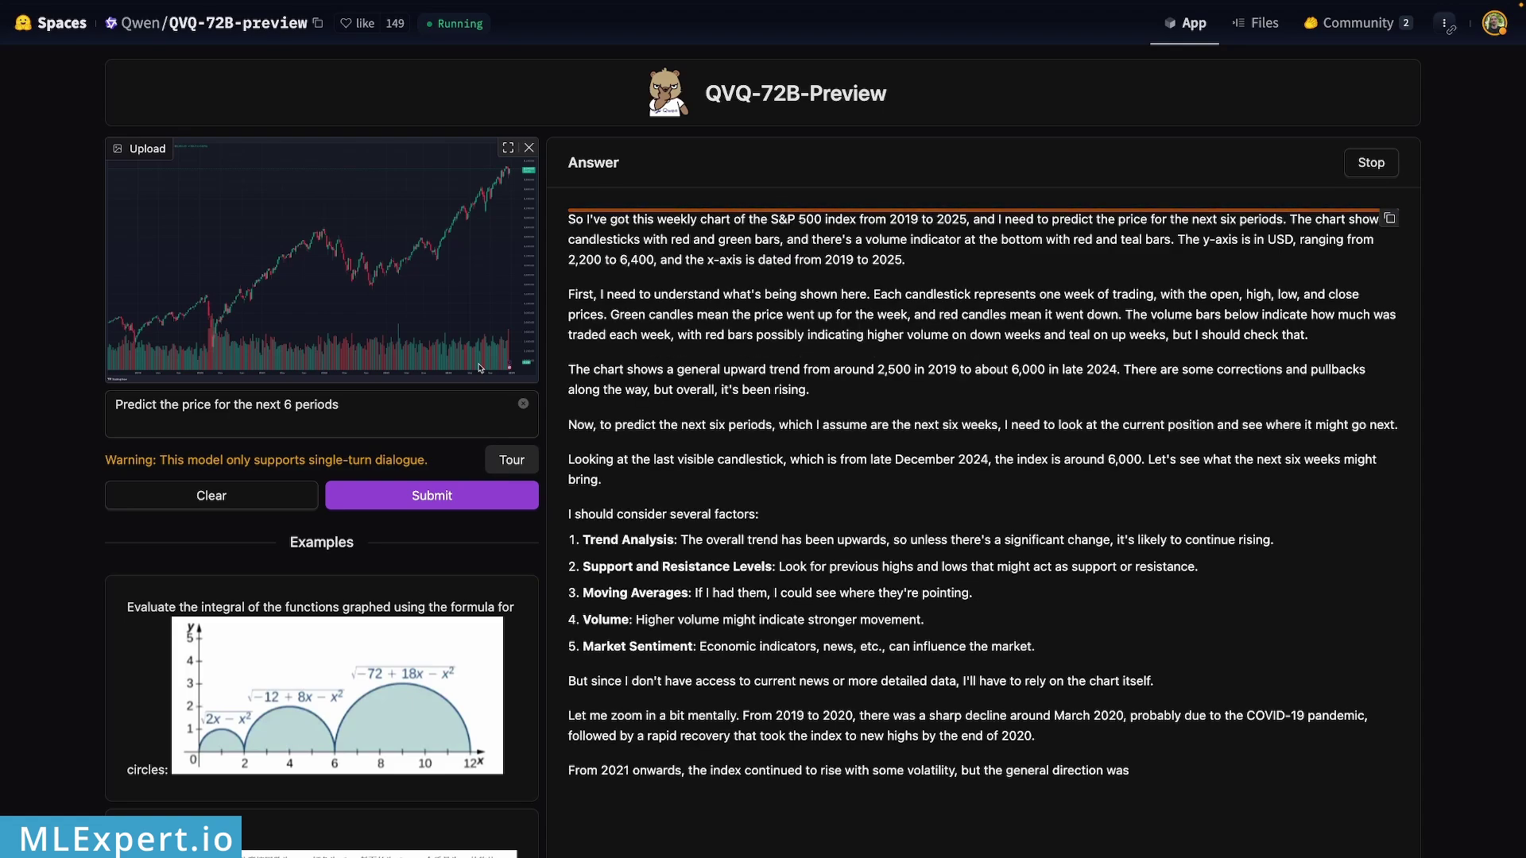
{"action": "scroll", "coordinate": [479, 368], "scroll_direction": "down", "scroll_amount": 10}
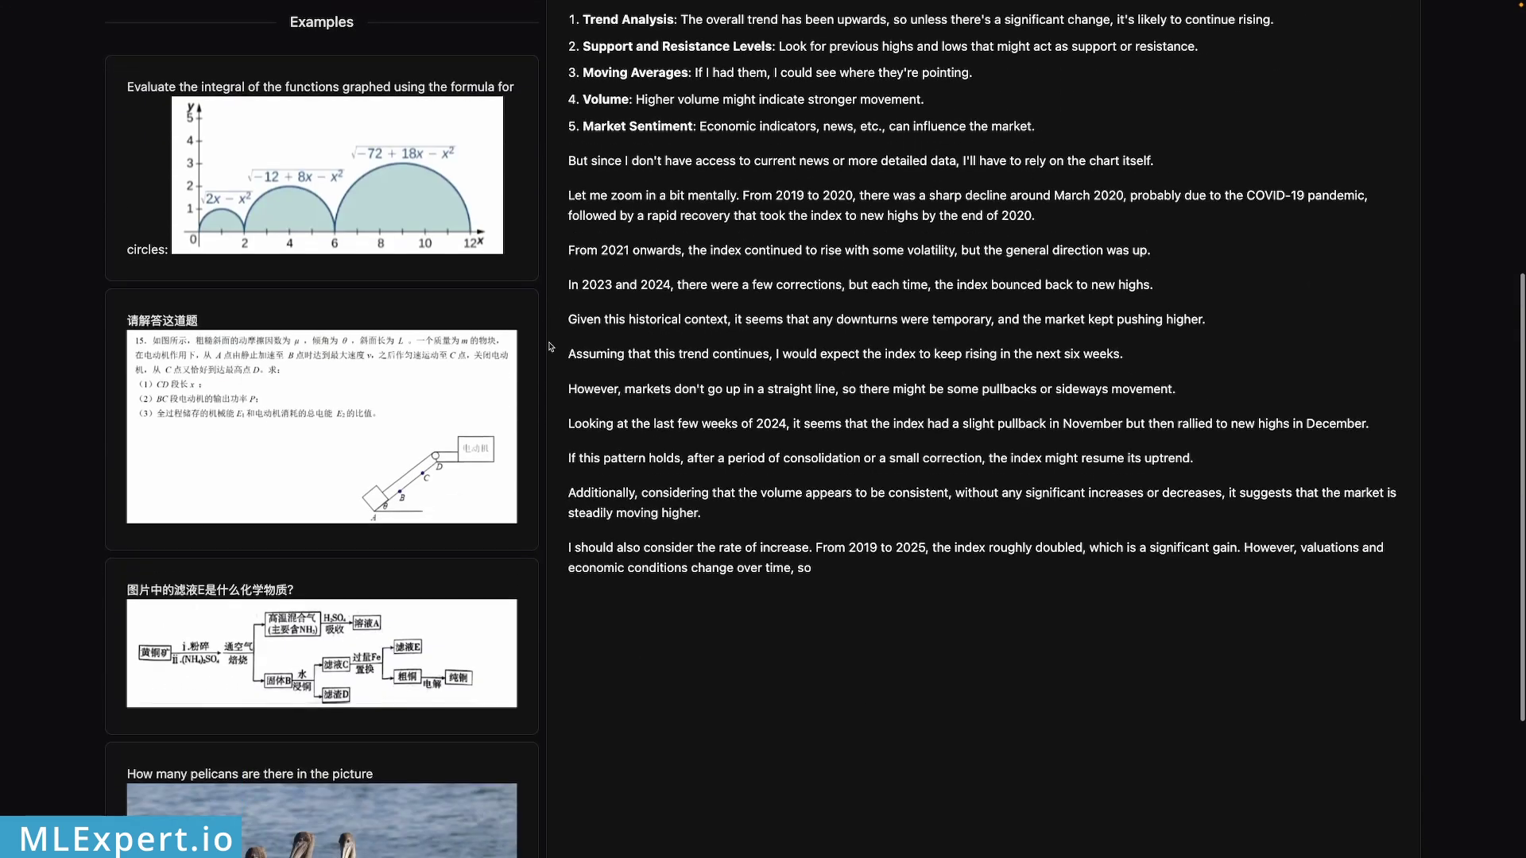
{"action": "scroll", "coordinate": [549, 342], "scroll_direction": "down", "scroll_amount": 2}
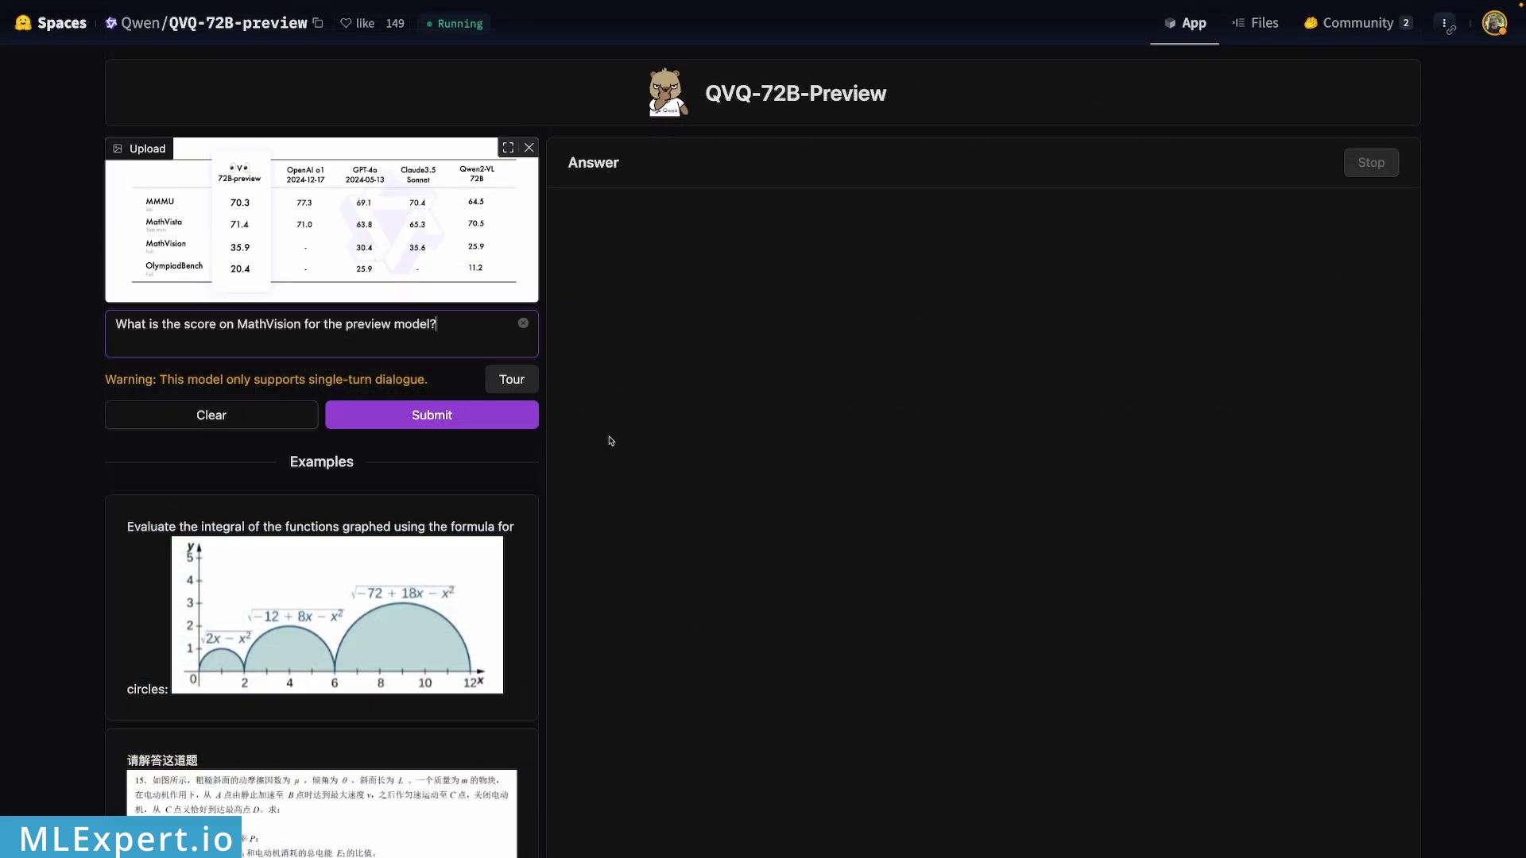
Submit the MathVision score question and scroll to the preview model's answer of 35.9.
{"action": "left_click", "coordinate": [502, 415]}
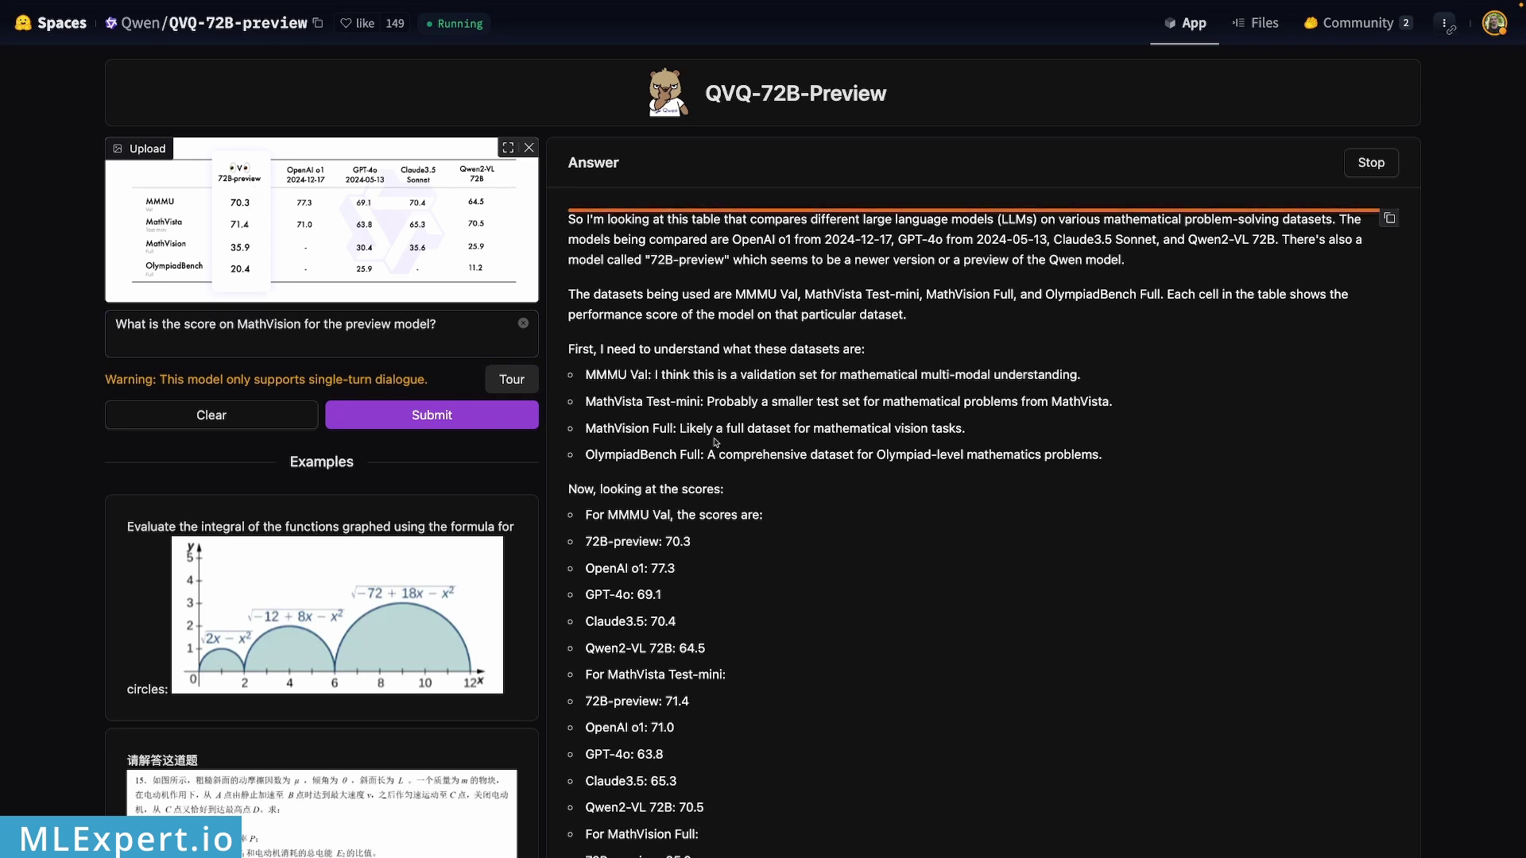
{"action": "scroll", "coordinate": [715, 442], "scroll_direction": "down", "scroll_amount": 9}
{"action": "scroll", "coordinate": [714, 441], "scroll_direction": "down", "scroll_amount": 3}
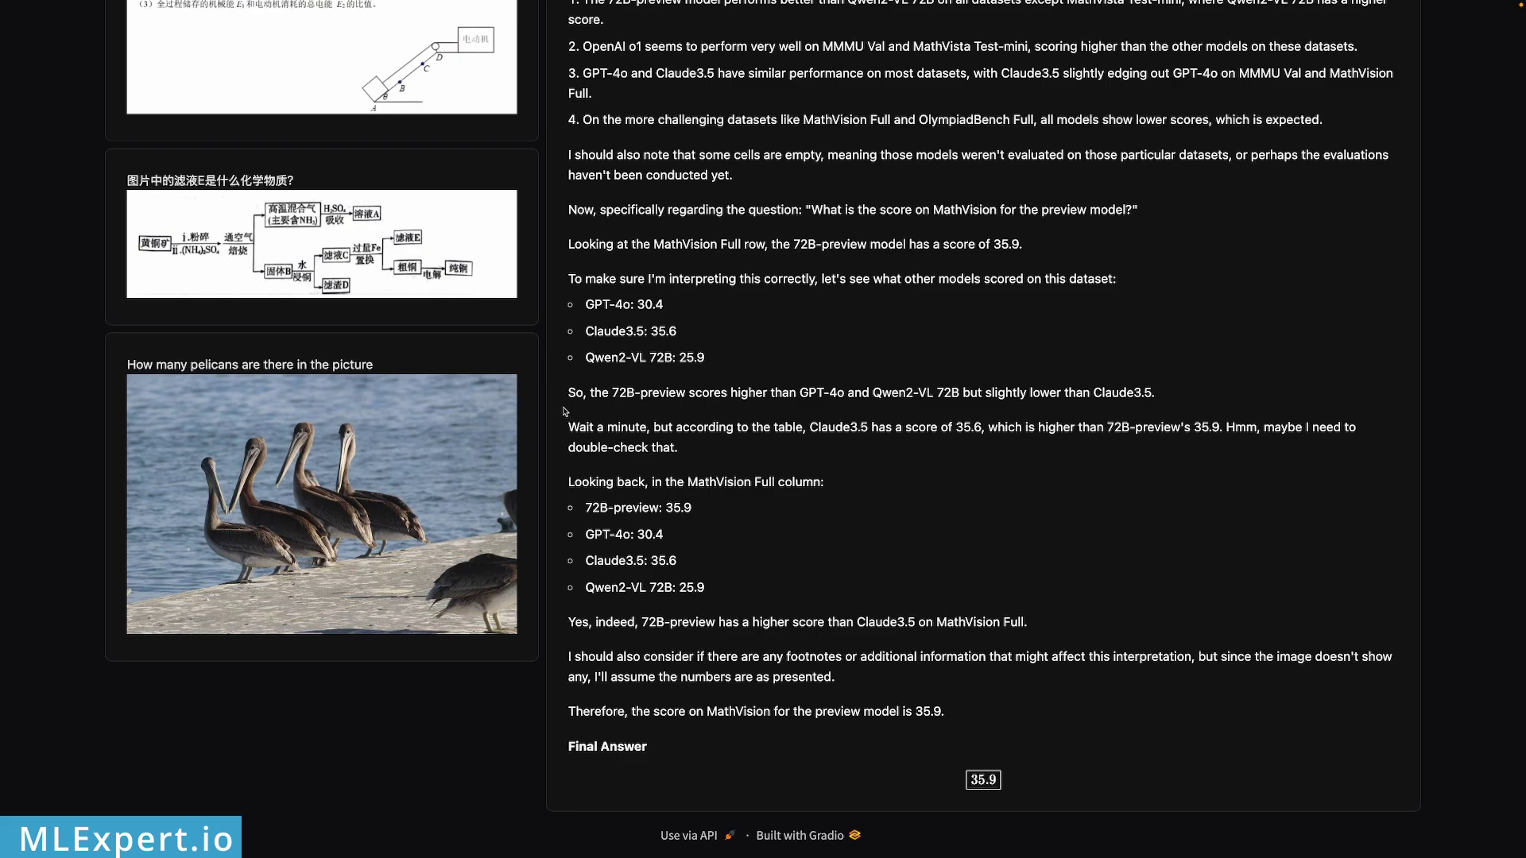
{"action": "scroll", "coordinate": [565, 411], "scroll_direction": "up", "scroll_amount": 4}
{"action": "scroll", "coordinate": [565, 410], "scroll_direction": "up", "scroll_amount": 7}
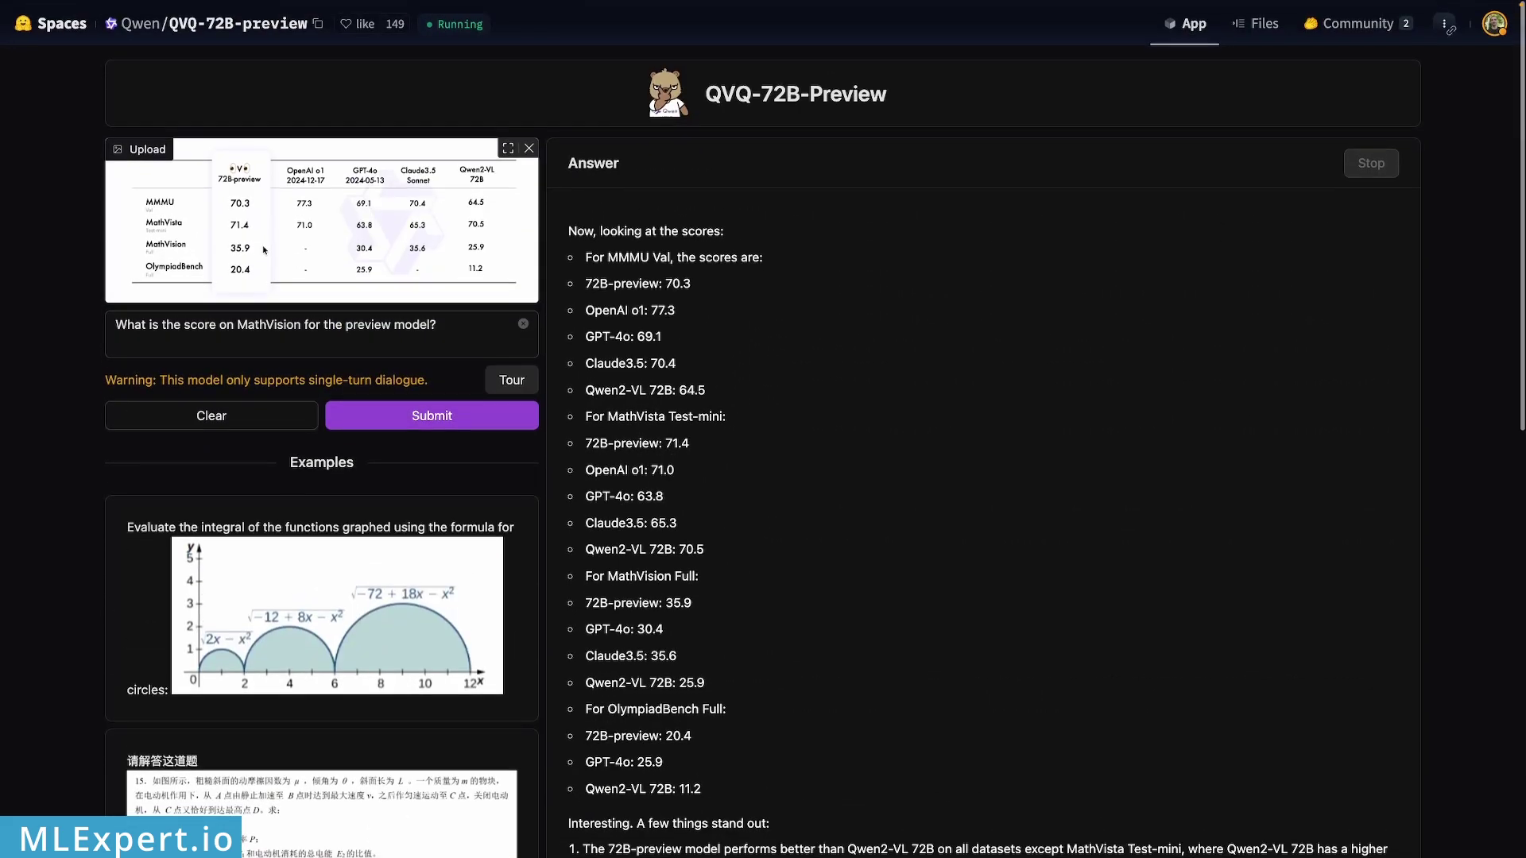
{"action": "scroll", "coordinate": [589, 405], "scroll_direction": "up", "scroll_amount": 3}
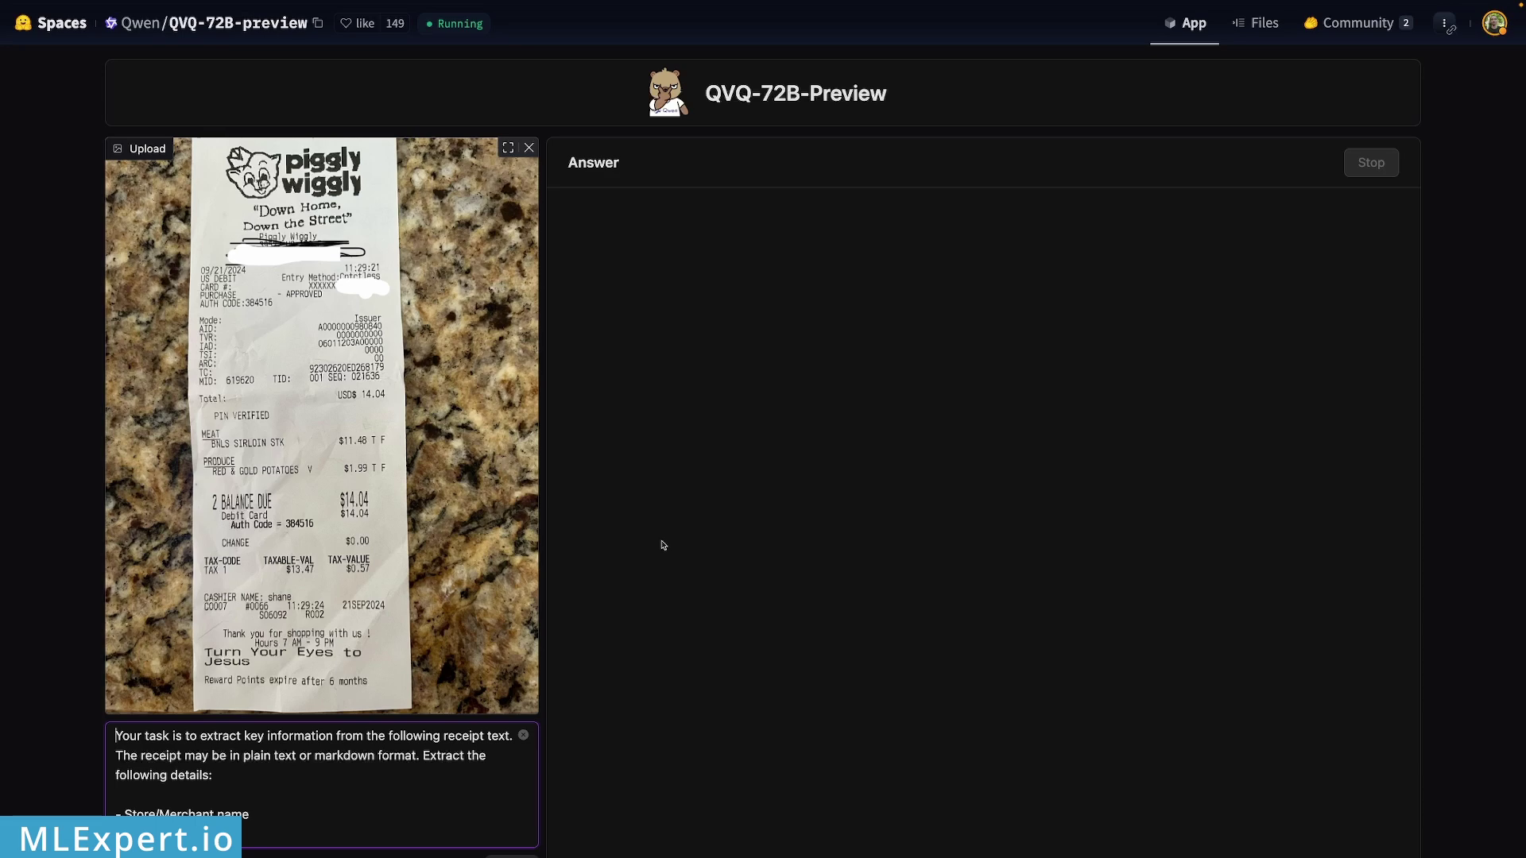
Scroll down through the model's streamed reasoning about the Piggly Wiggly receipt.
{"action": "scroll", "coordinate": [659, 545], "scroll_direction": "down", "scroll_amount": 4}
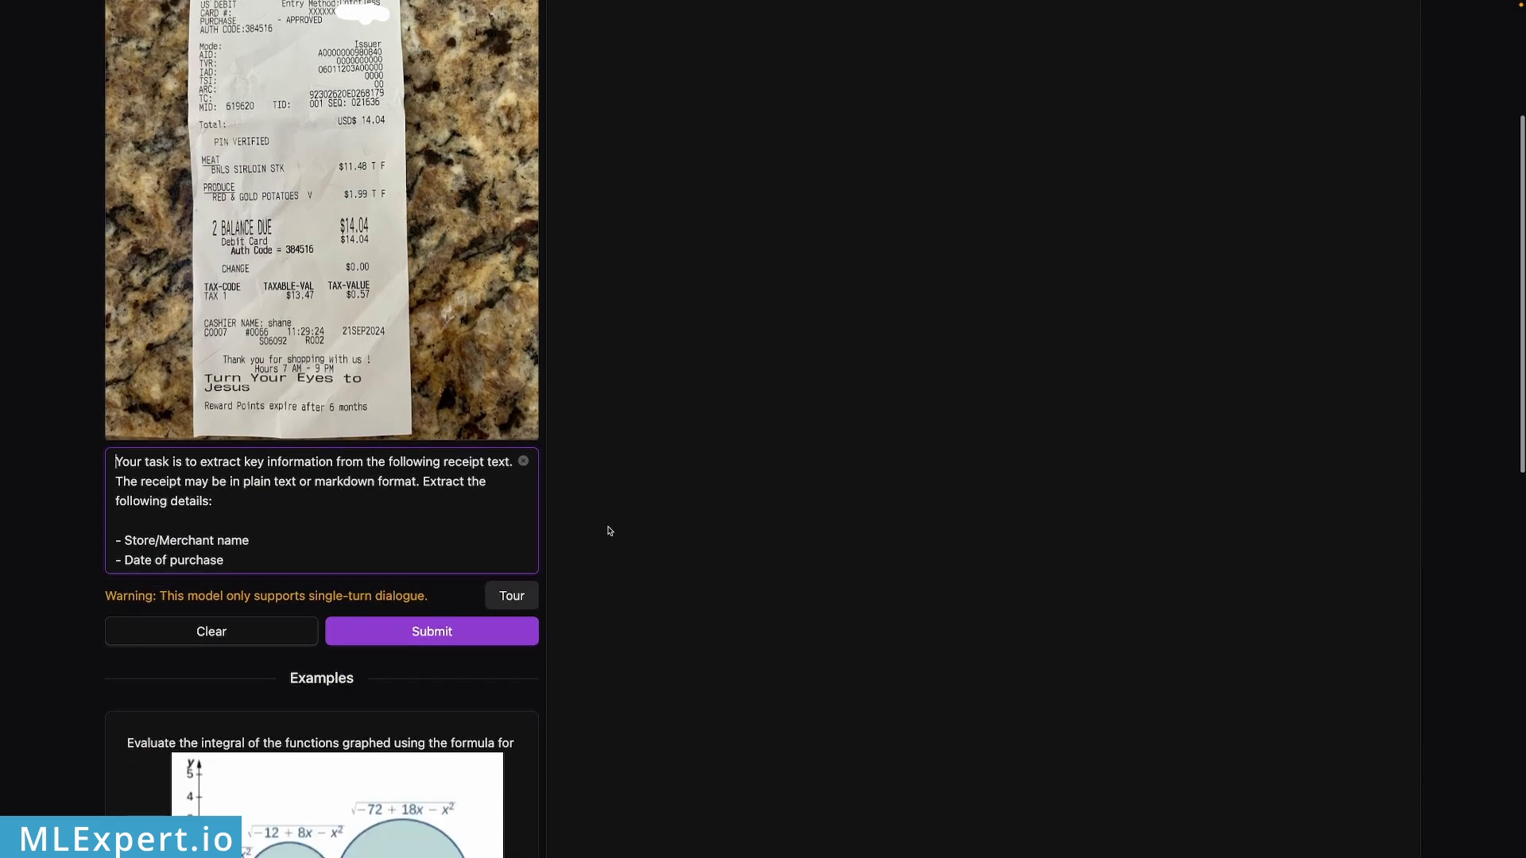
{"action": "scroll", "coordinate": [604, 528], "scroll_direction": "up", "scroll_amount": 1}
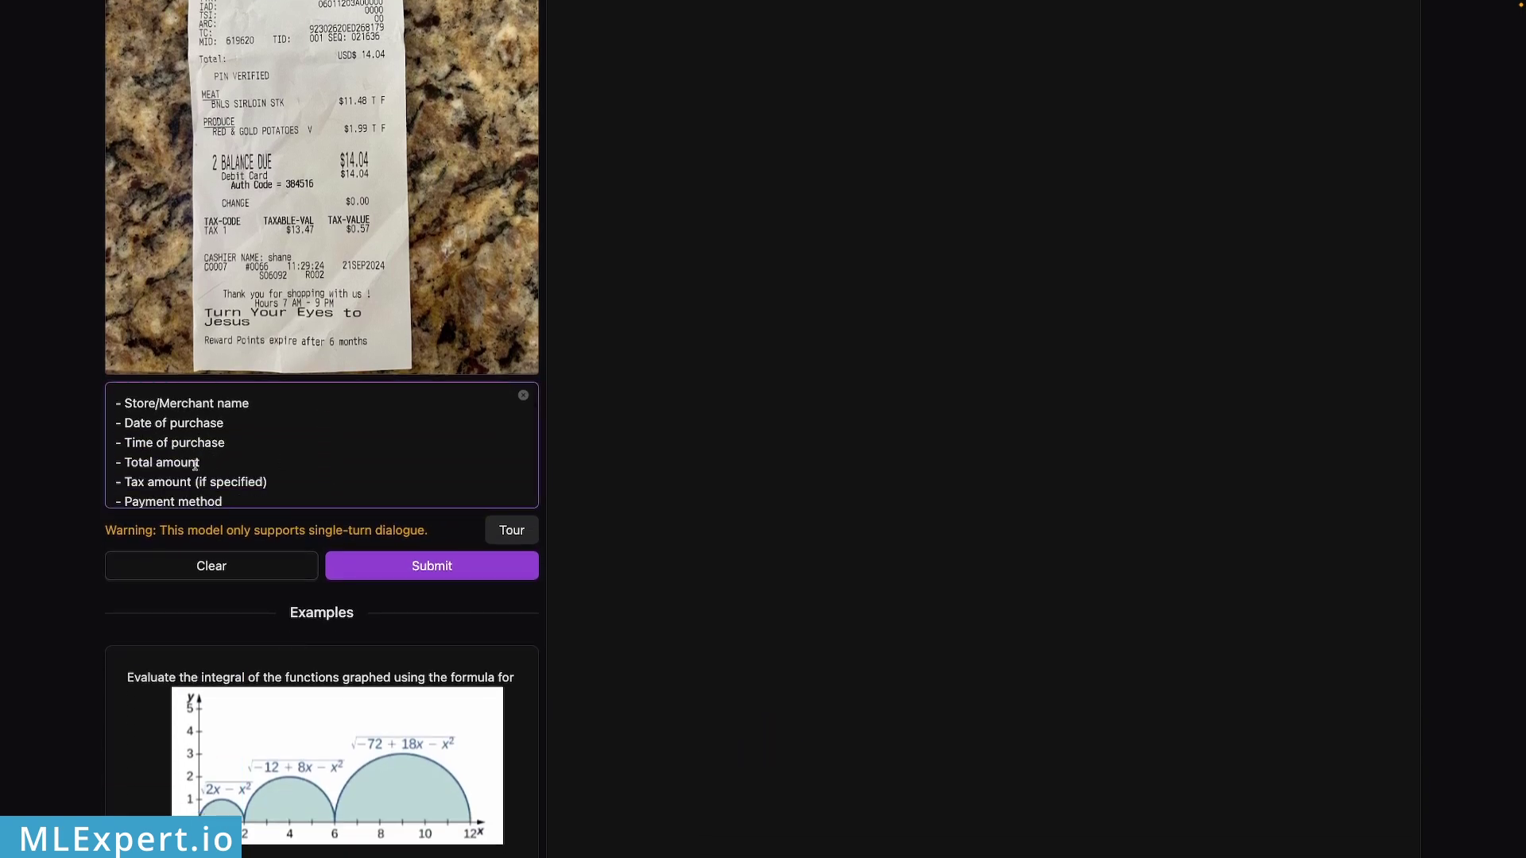
{"action": "scroll", "coordinate": [209, 469], "scroll_direction": "down", "scroll_amount": 1}
{"action": "scroll", "coordinate": [210, 469], "scroll_direction": "down", "scroll_amount": 1}
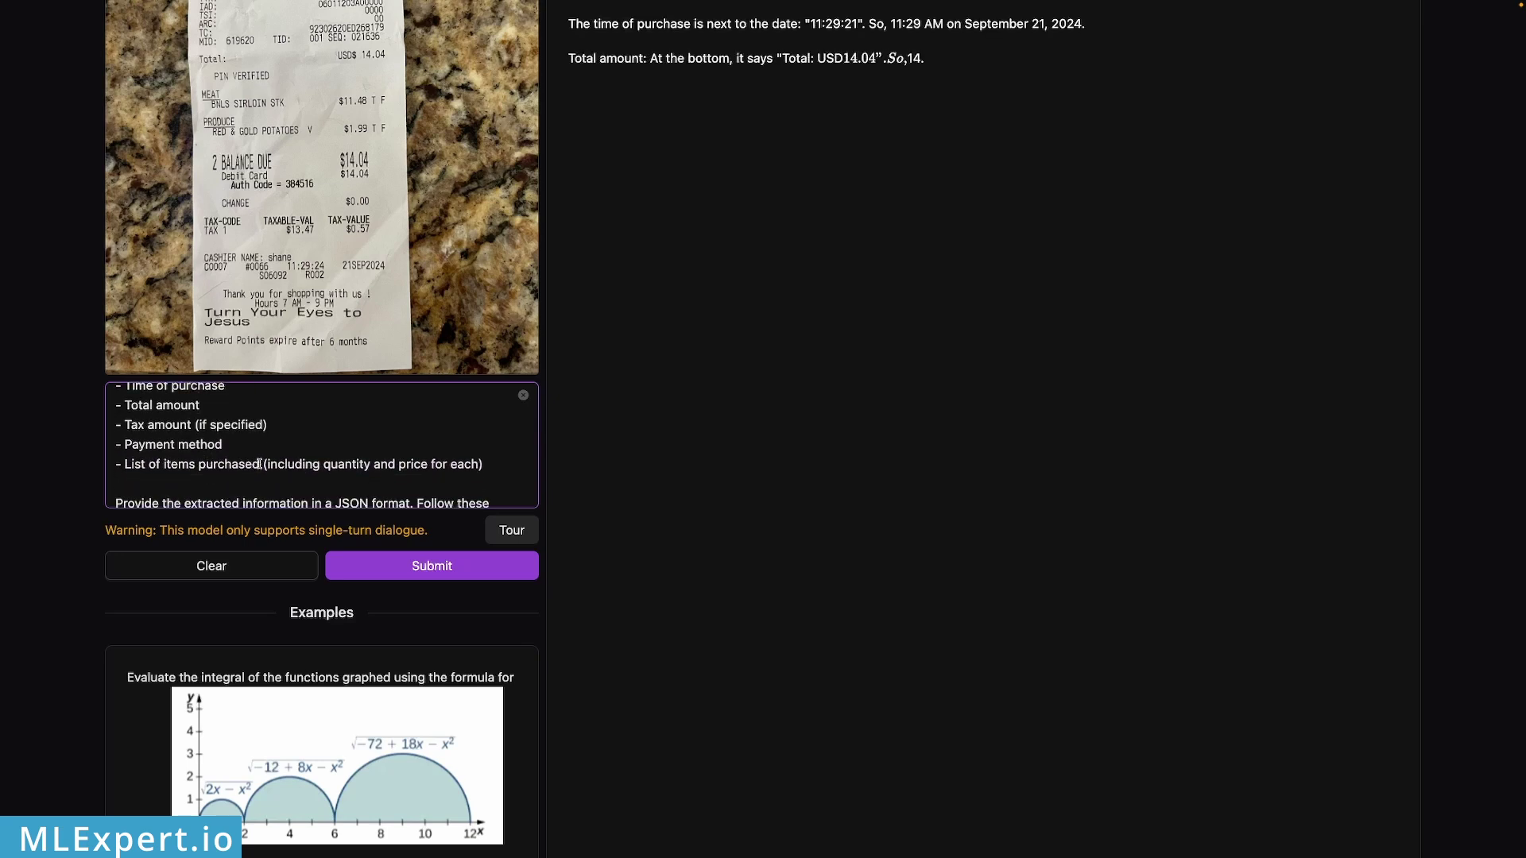
{"action": "scroll", "coordinate": [360, 480], "scroll_direction": "down", "scroll_amount": 4}
{"action": "scroll", "coordinate": [360, 480], "scroll_direction": "down", "scroll_amount": 3}
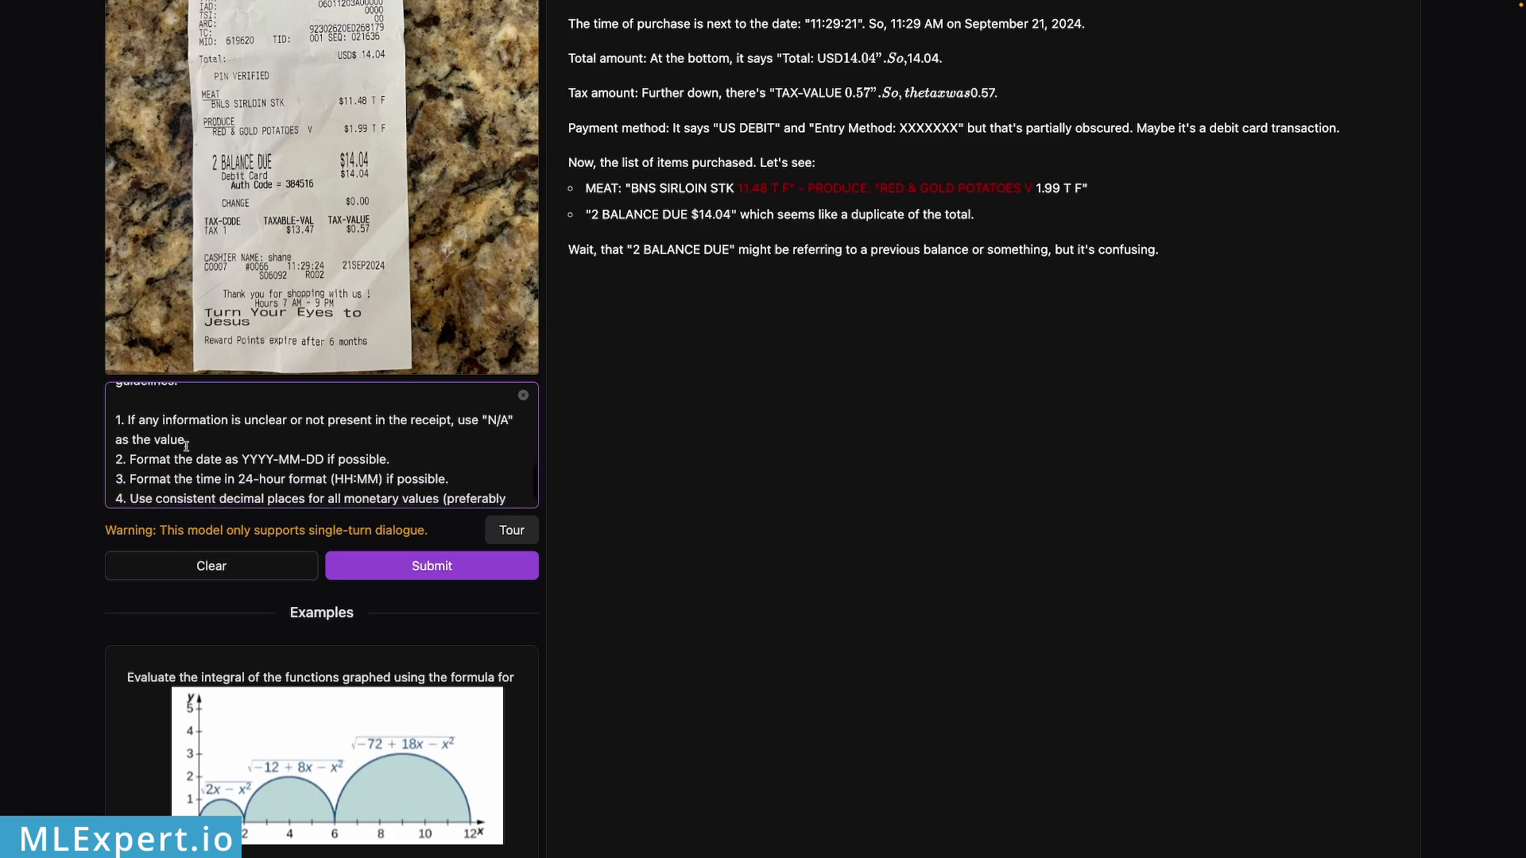
{"action": "scroll", "coordinate": [318, 474], "scroll_direction": "down", "scroll_amount": 1}
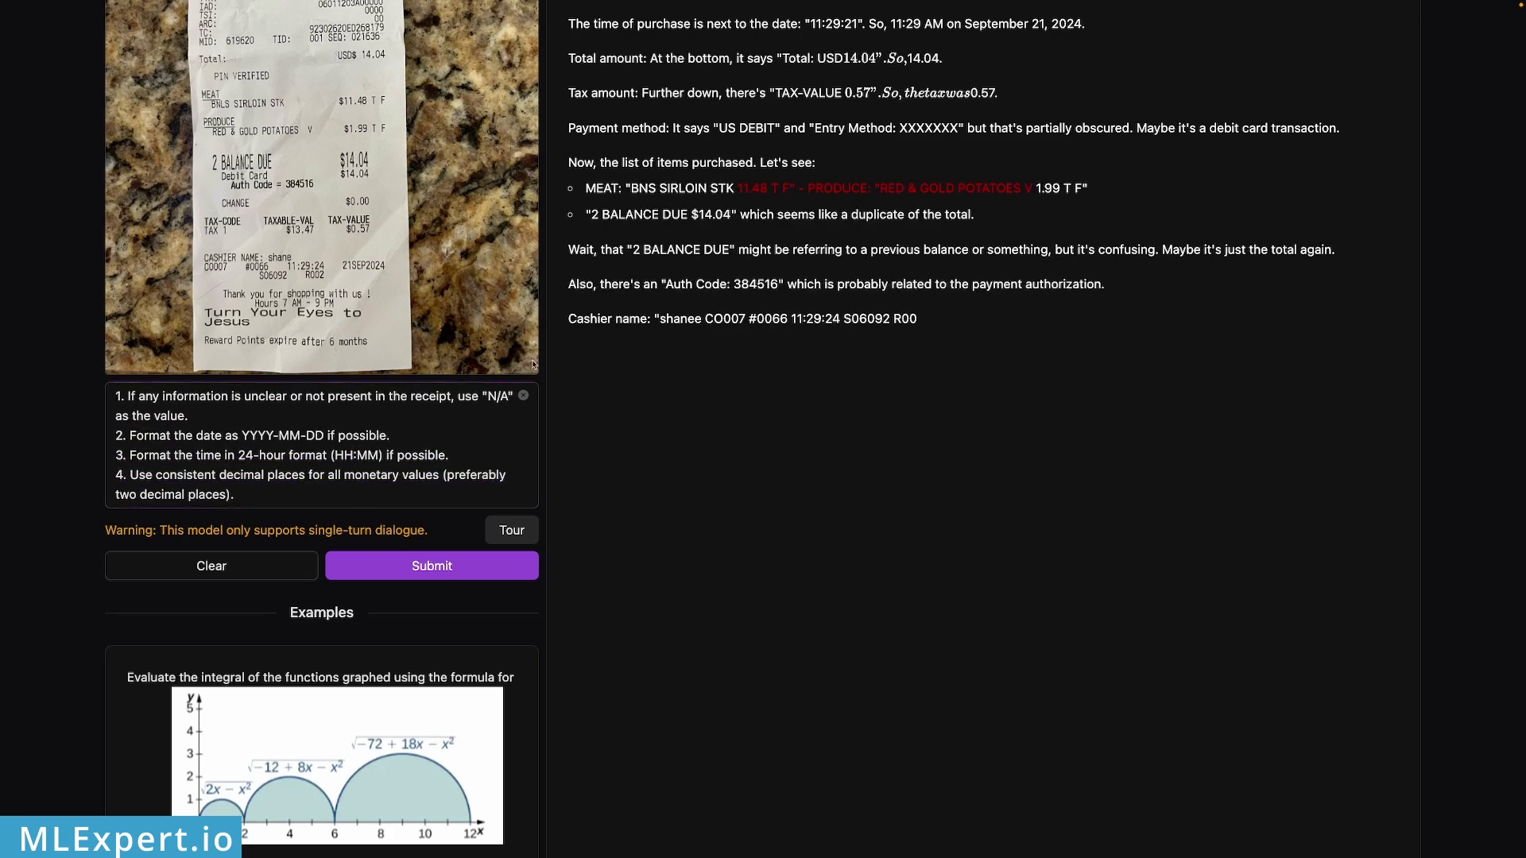
{"action": "scroll", "coordinate": [556, 339], "scroll_direction": "up", "scroll_amount": 3}
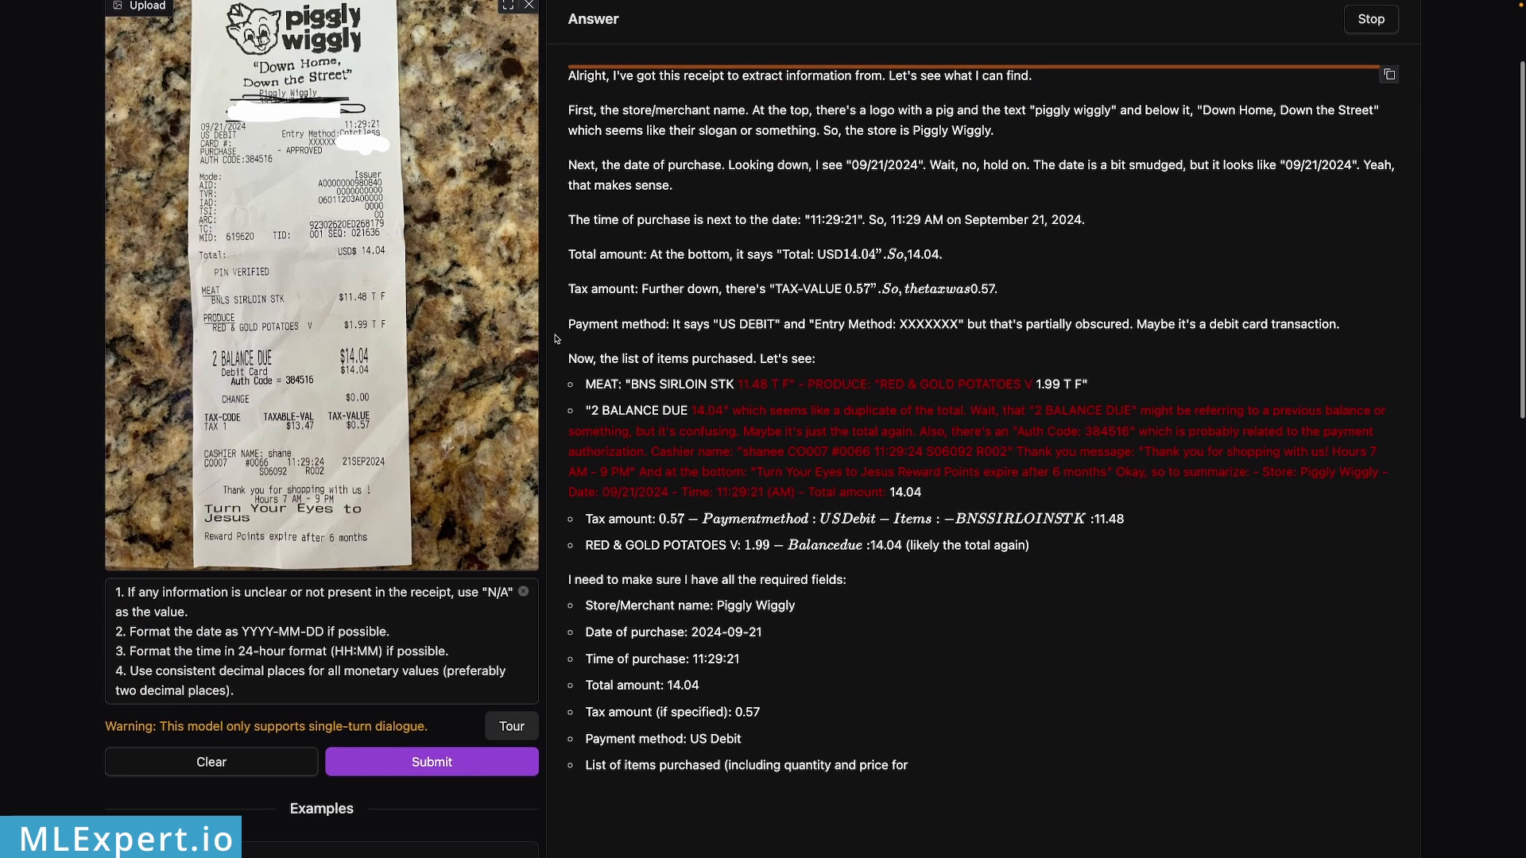
{"action": "scroll", "coordinate": [555, 339], "scroll_direction": "down", "scroll_amount": 6}
{"action": "scroll", "coordinate": [554, 337], "scroll_direction": "down", "scroll_amount": 5}
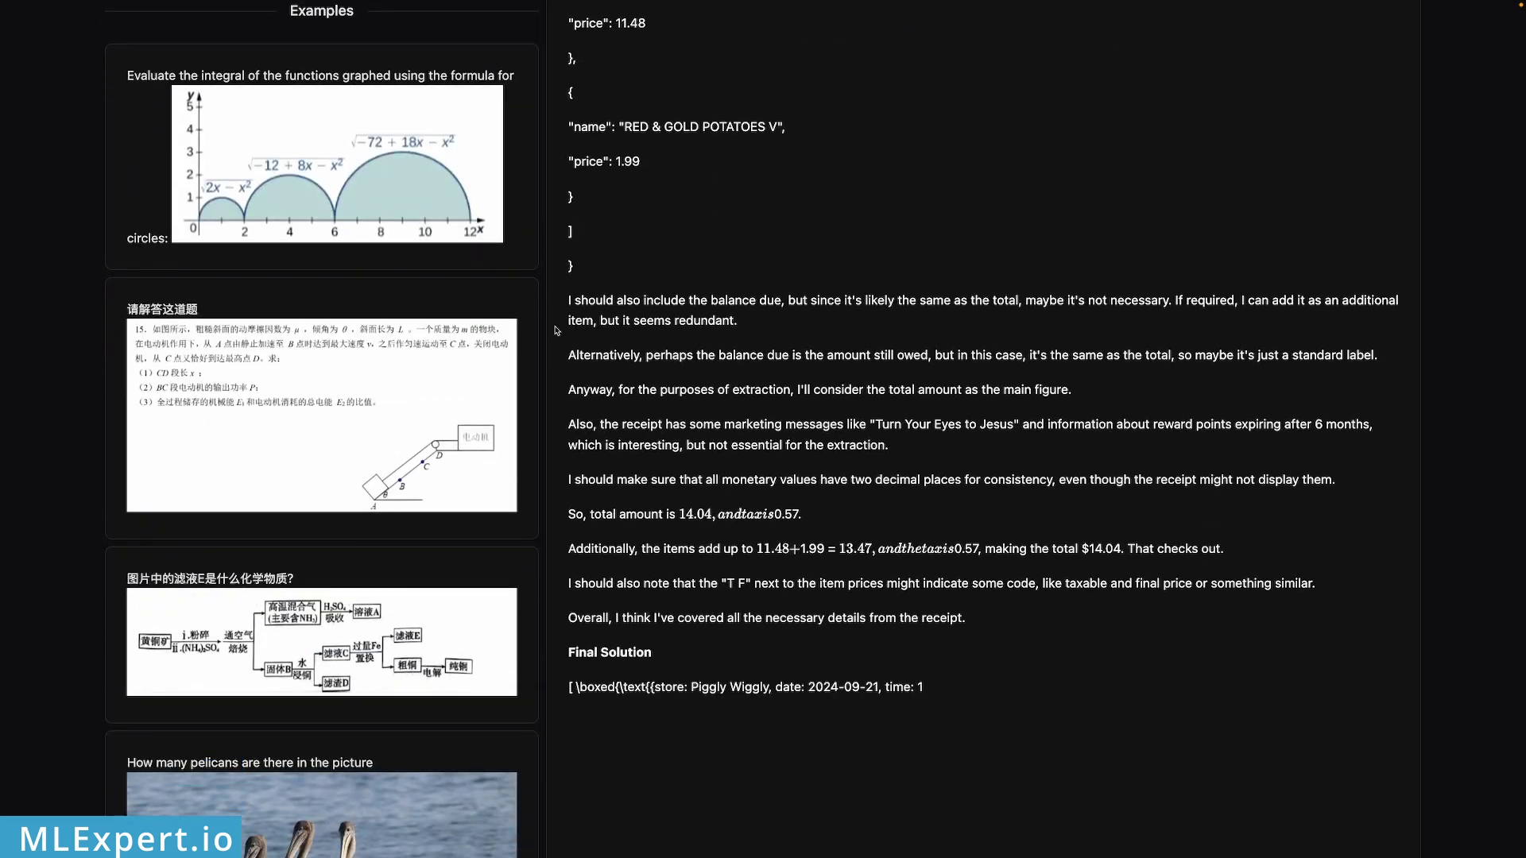
Scroll horizontally through the final JSON: 2024-09-21, 11:29:21, total 14.04, tax 0.57, two items.
{"action": "scroll", "coordinate": [632, 564], "scroll_direction": "right", "scroll_amount": 5}
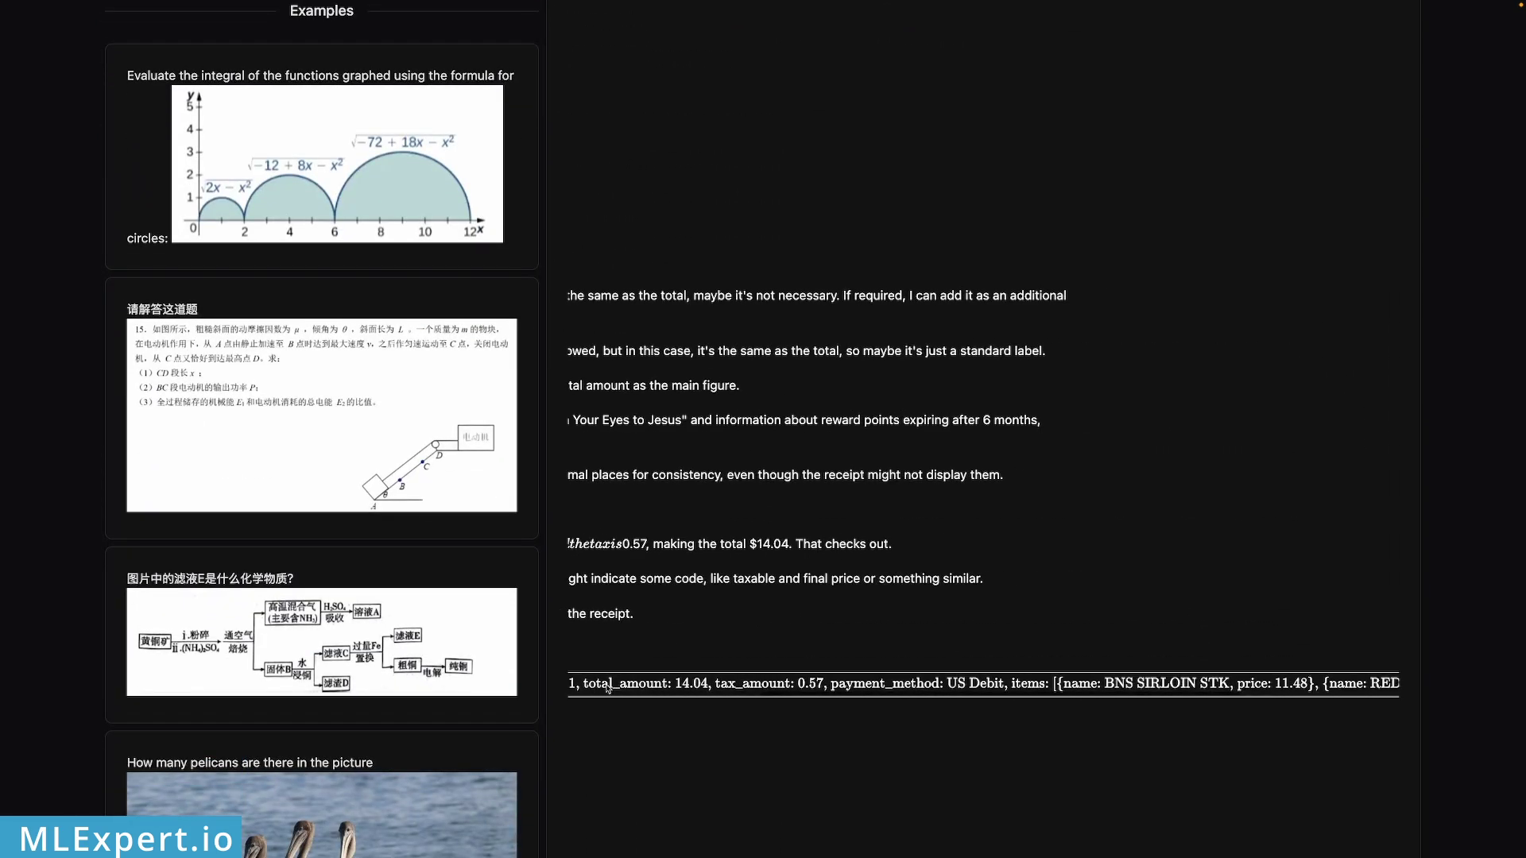
{"action": "scroll", "coordinate": [559, 648], "scroll_direction": "left", "scroll_amount": 5}
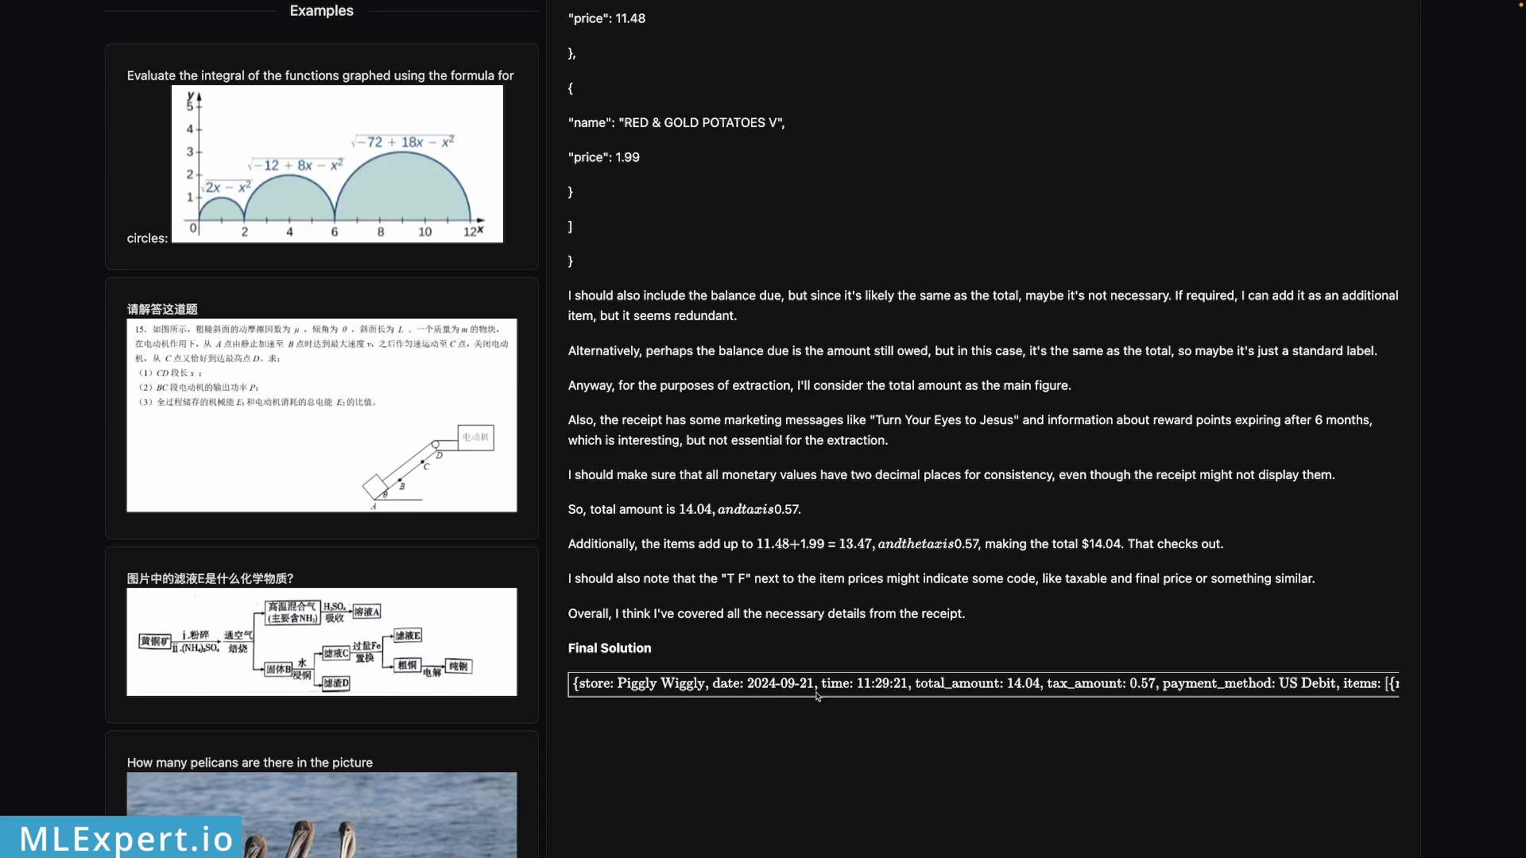
{"action": "scroll", "coordinate": [558, 562], "scroll_direction": "up", "scroll_amount": 3}
{"action": "scroll", "coordinate": [559, 562], "scroll_direction": "down", "scroll_amount": 3}
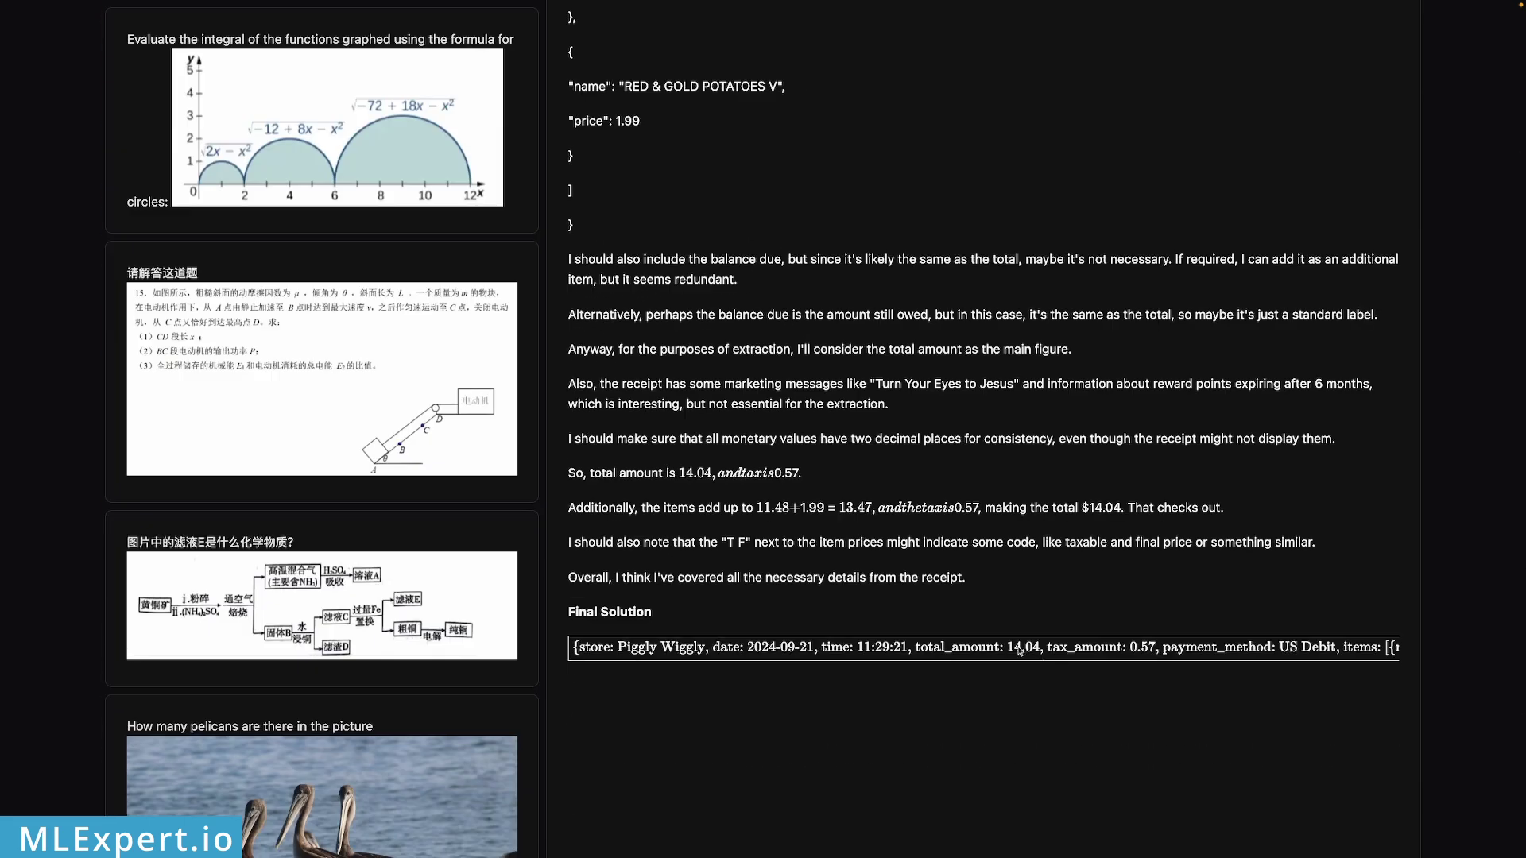
{"action": "scroll", "coordinate": [1099, 656], "scroll_direction": "right", "scroll_amount": 10}
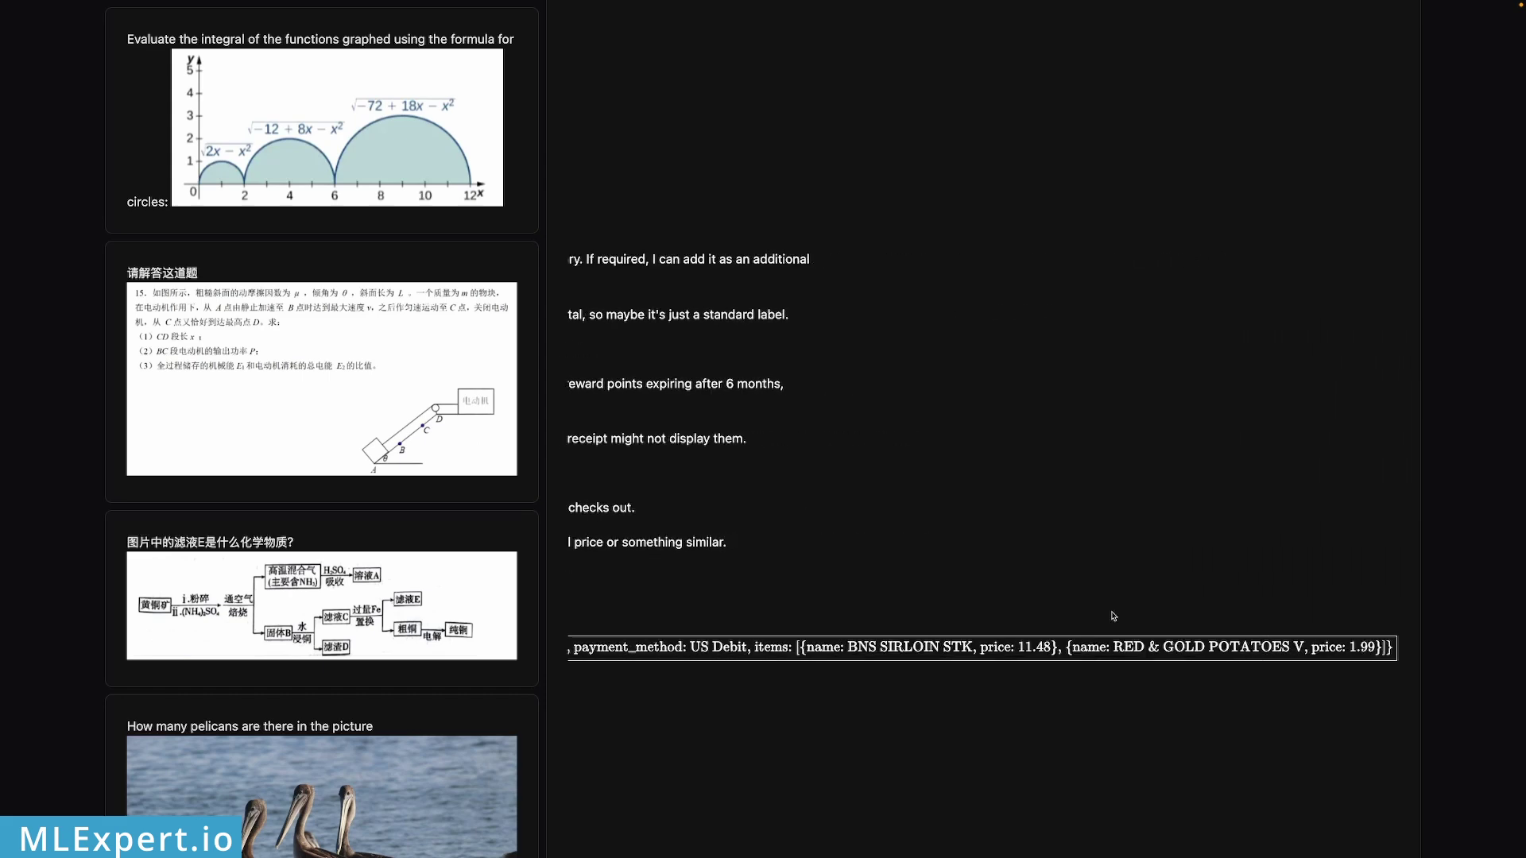
{"action": "scroll", "coordinate": [996, 609], "scroll_direction": "left", "scroll_amount": 10}
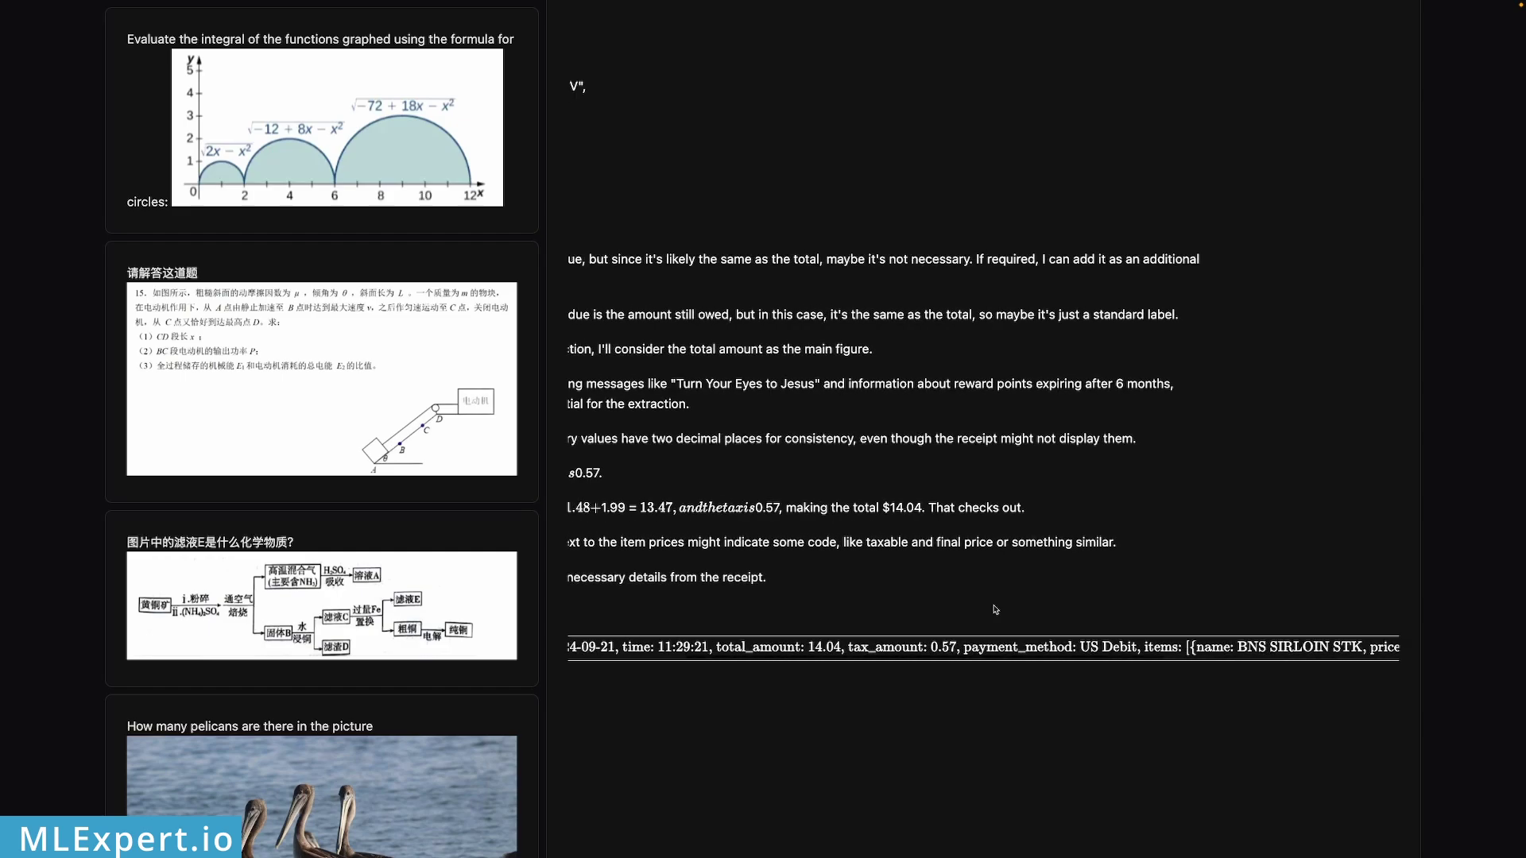